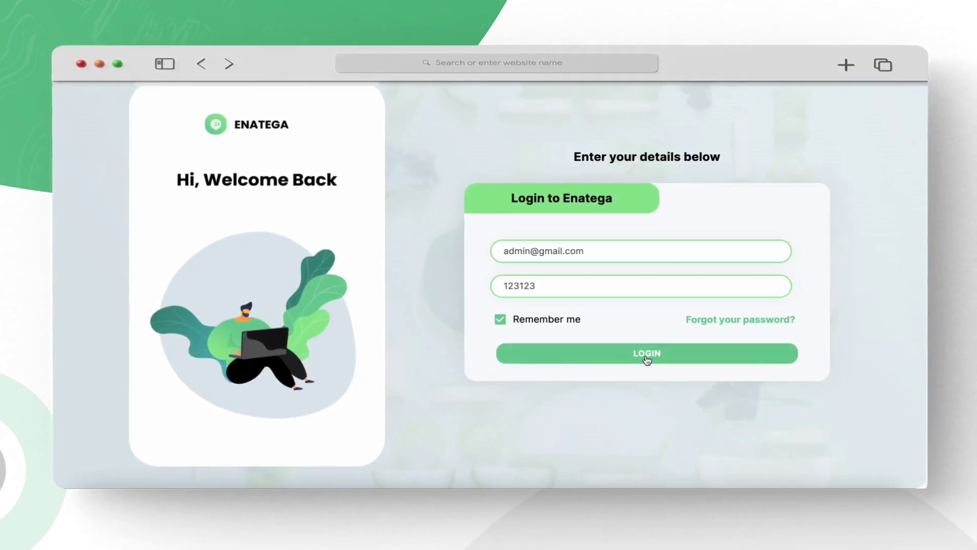
- Log in with the prefilled admin credentials and go to the Restaurants list
left_click(647, 356)
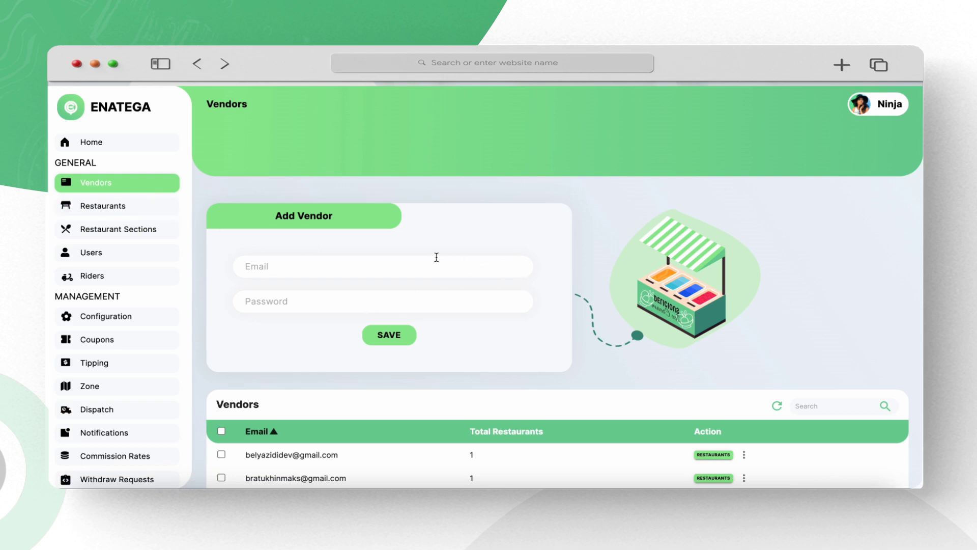
left_click(164, 206)
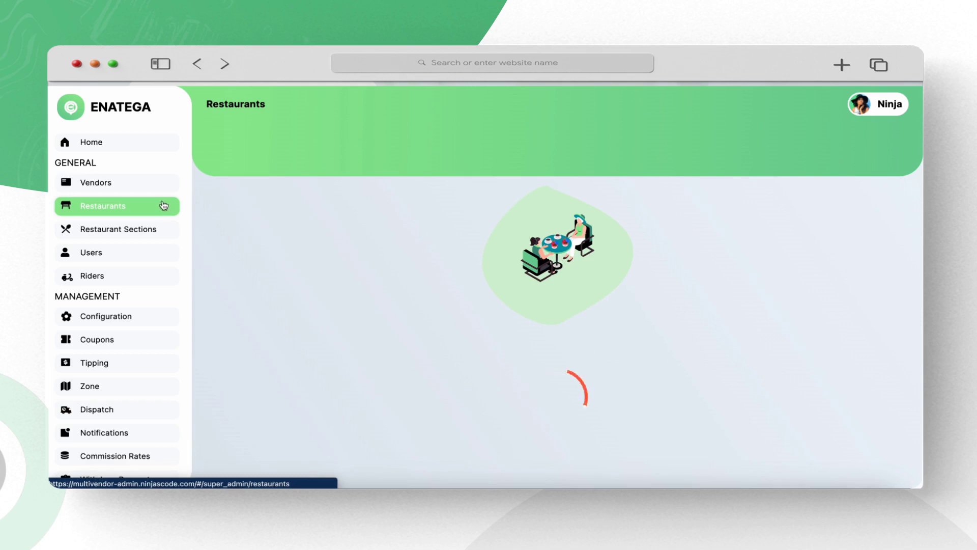
- Browse all 17 vendors, then view the first vendor's restaurant, Mn Fast Food 1
left_click(156, 189)
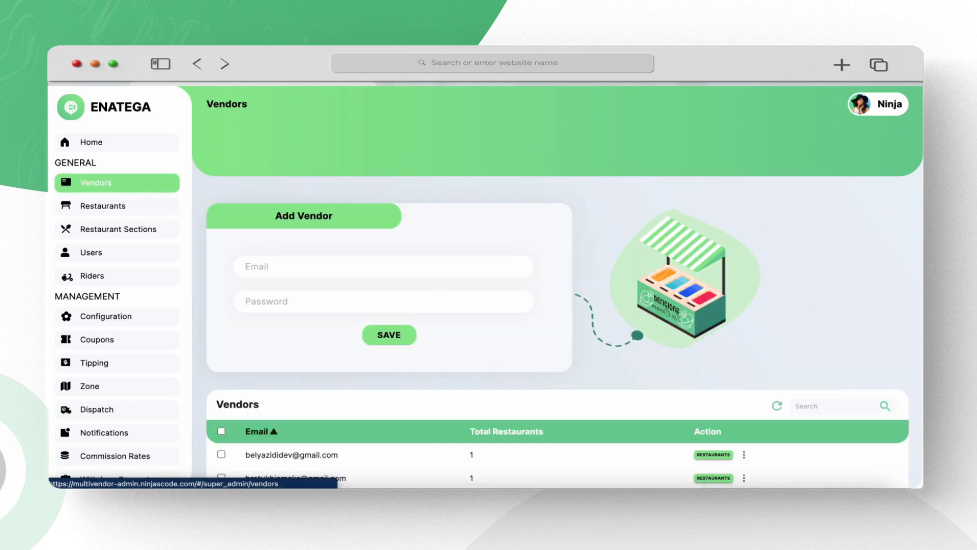
scroll(519, 346, "down", 2)
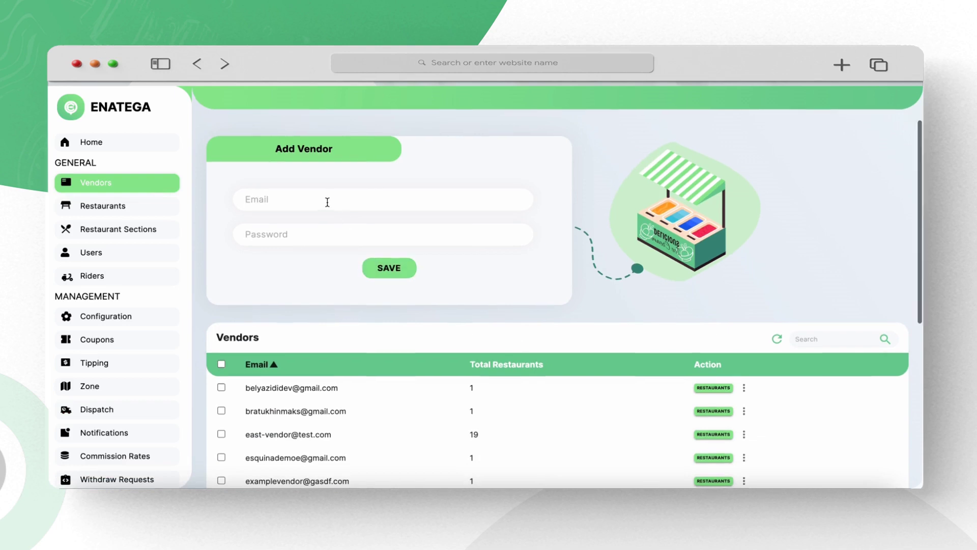
scroll(327, 202, "up", 2)
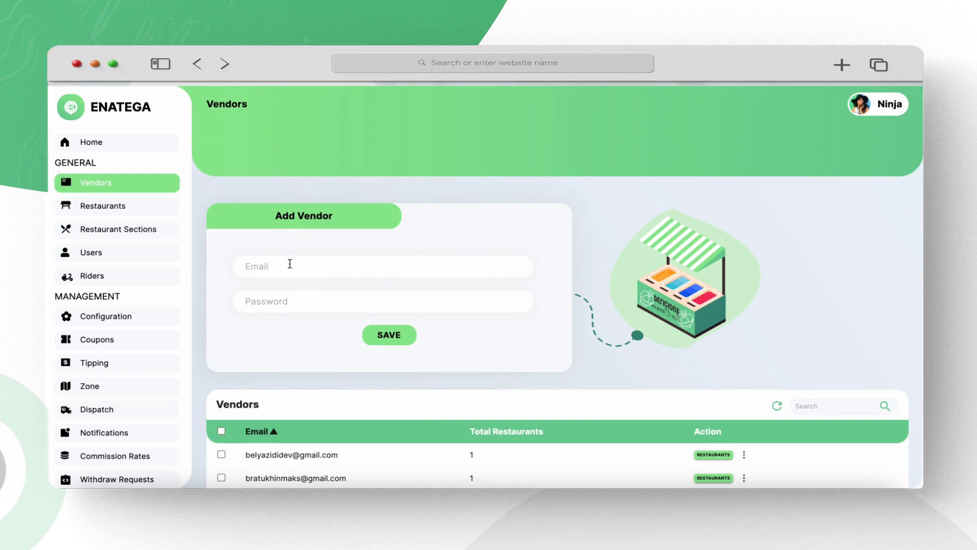
left_click(299, 297)
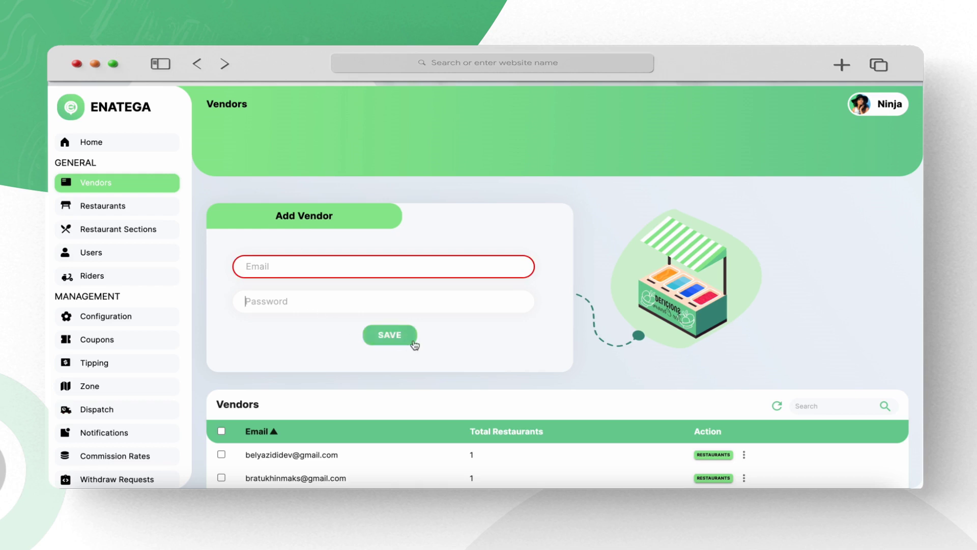
scroll(416, 344, "down", 5)
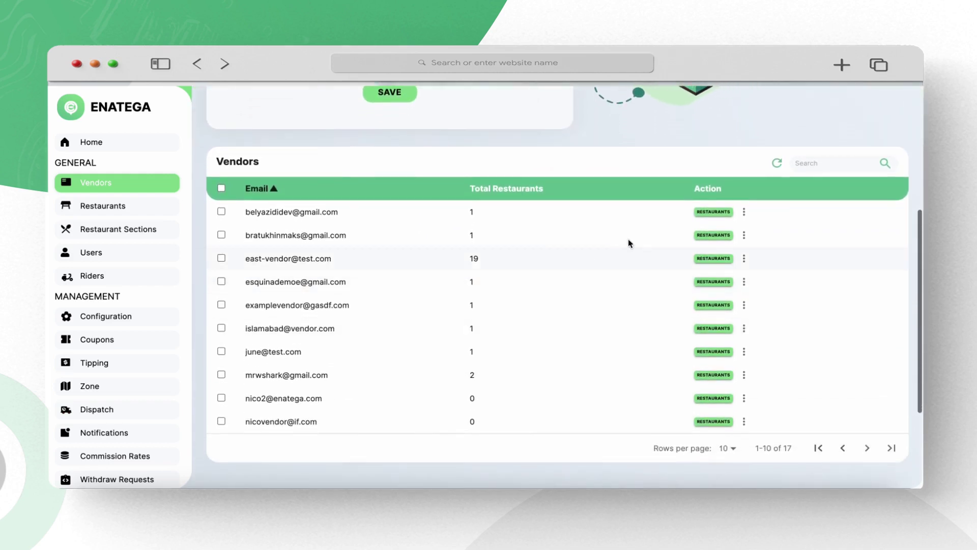
left_click(710, 213)
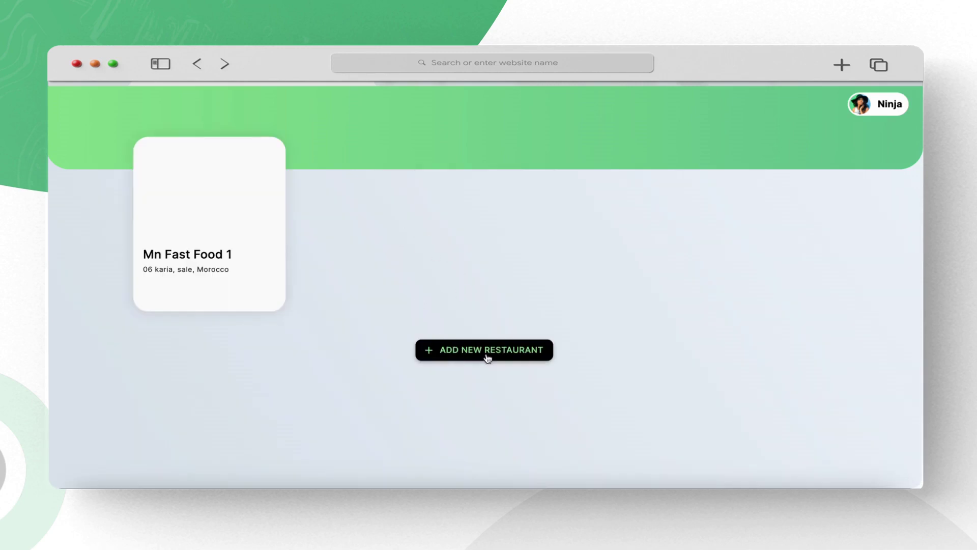
- Submit an empty Add Restaurant form, get 'Fields Required', and close the form
left_click(479, 357)
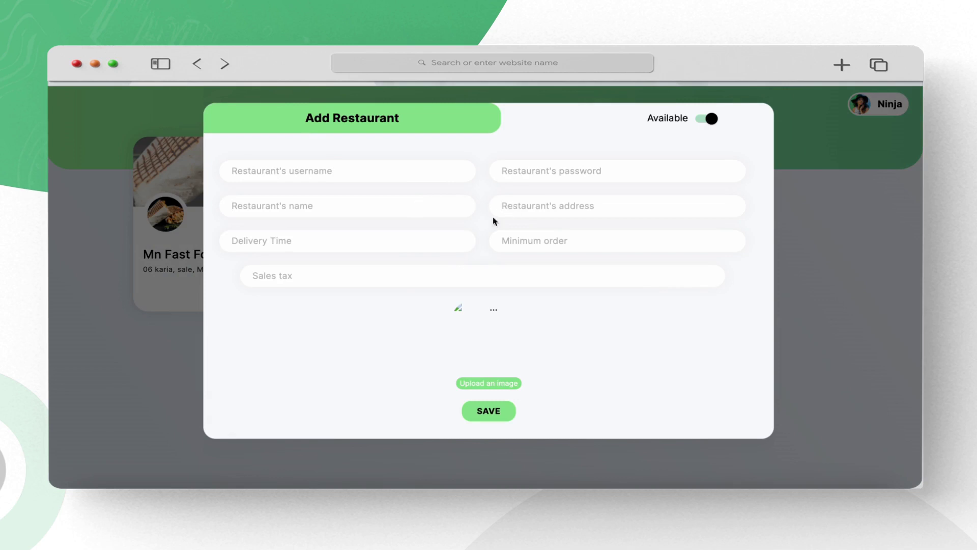
left_click(533, 241)
left_click(478, 275)
left_click(712, 120)
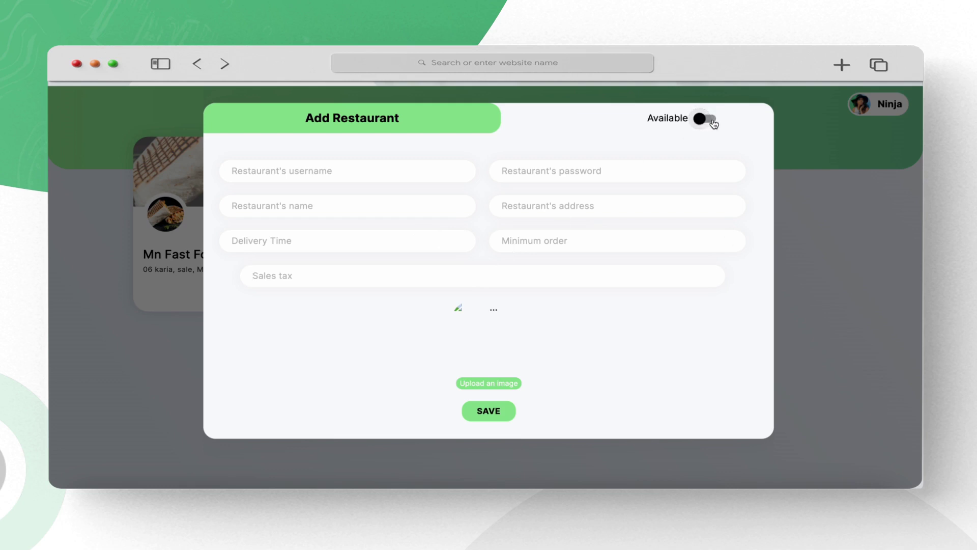
left_click(712, 120)
left_click(500, 418)
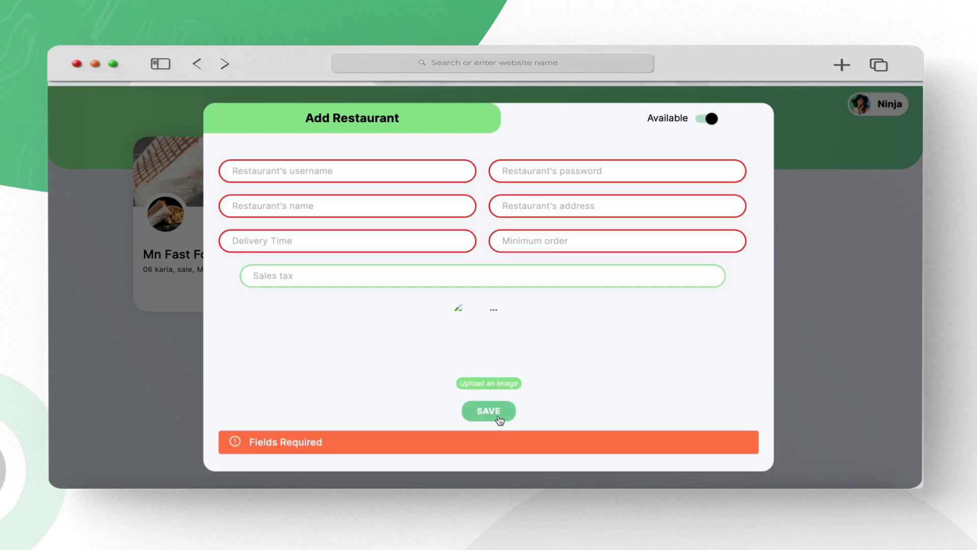
left_click(810, 286)
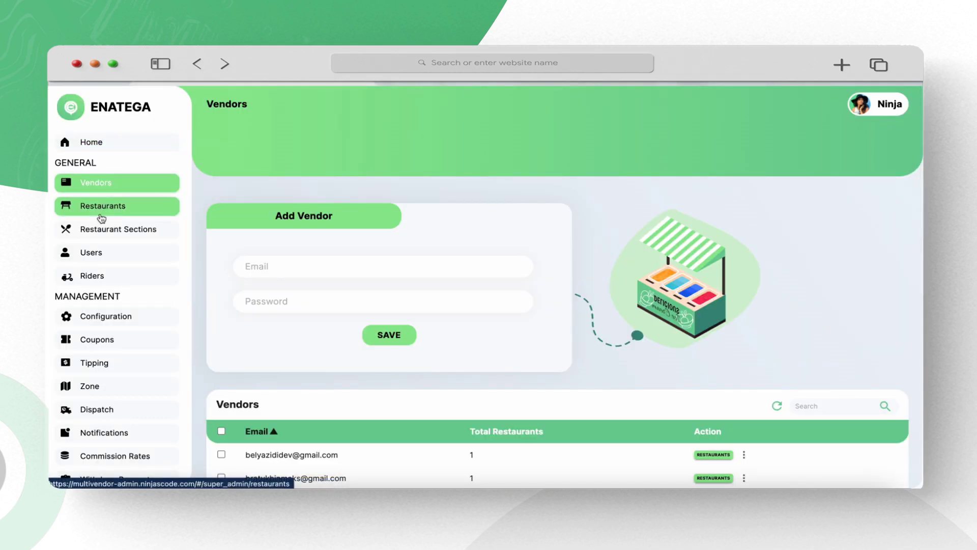
- Open anday wala burger and review its Mar 9–16 orders and sales chart
left_click(102, 213)
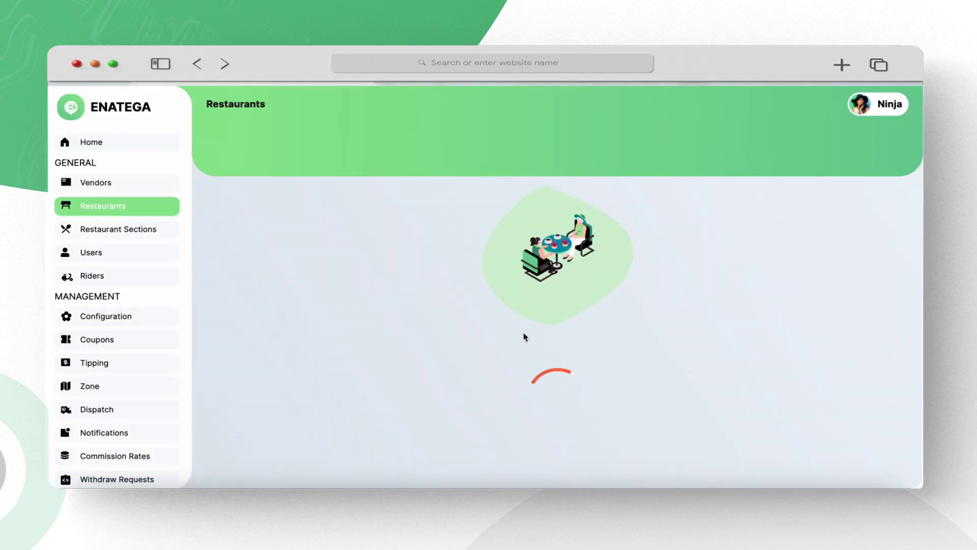
scroll(675, 375, "down", 5)
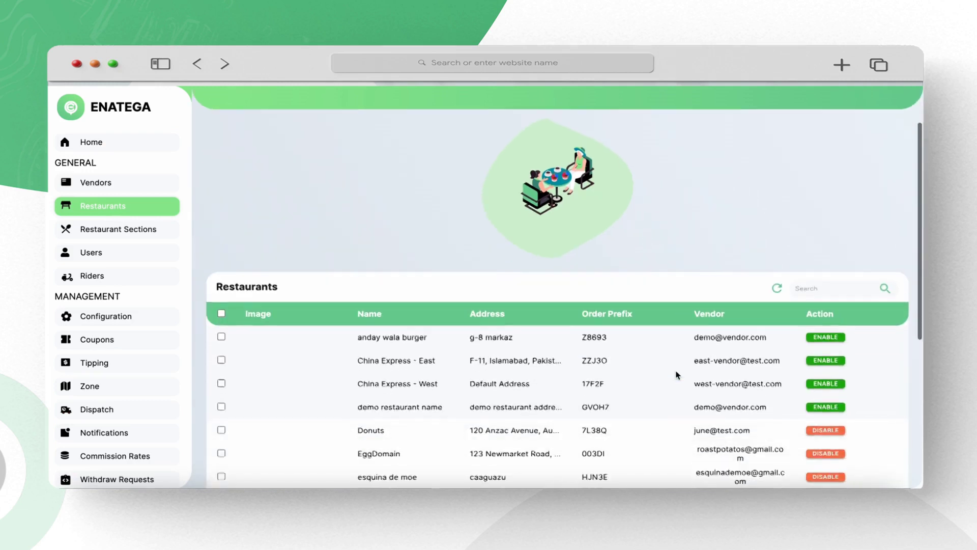
left_click(825, 269)
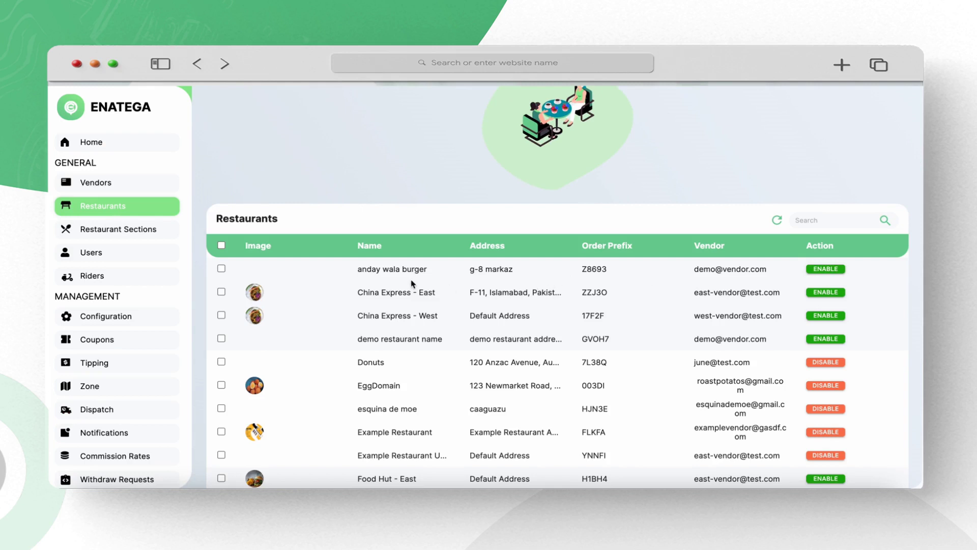
left_click(400, 271)
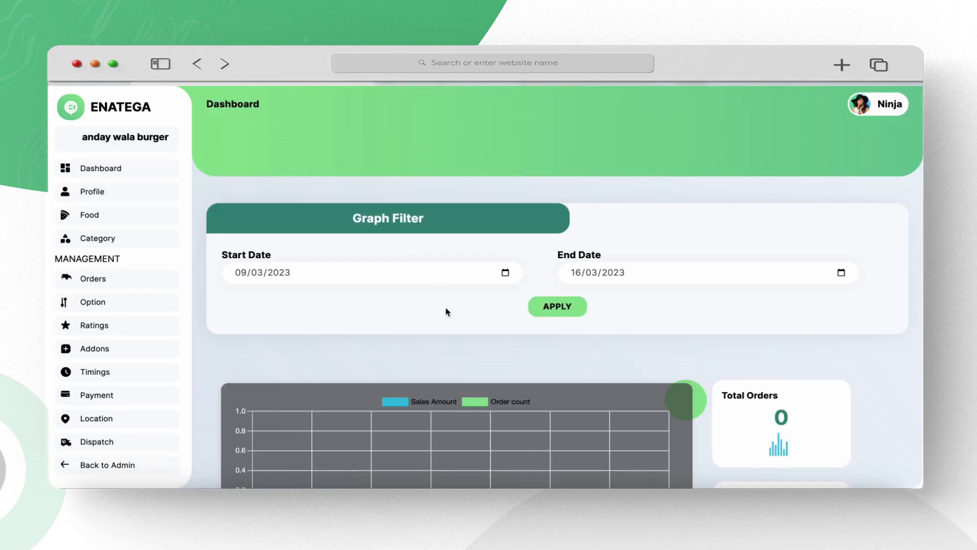
scroll(684, 235, "down", 5)
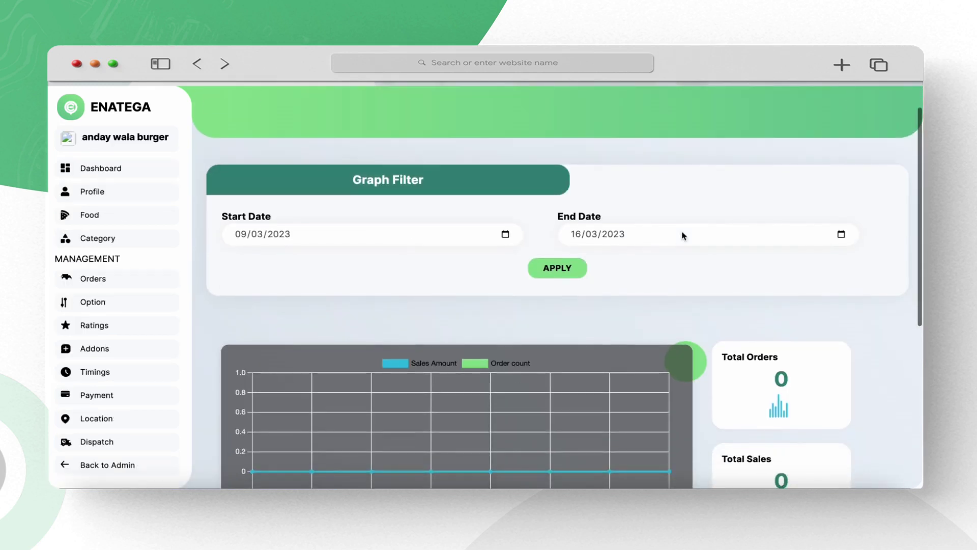
scroll(683, 236, "down", 1)
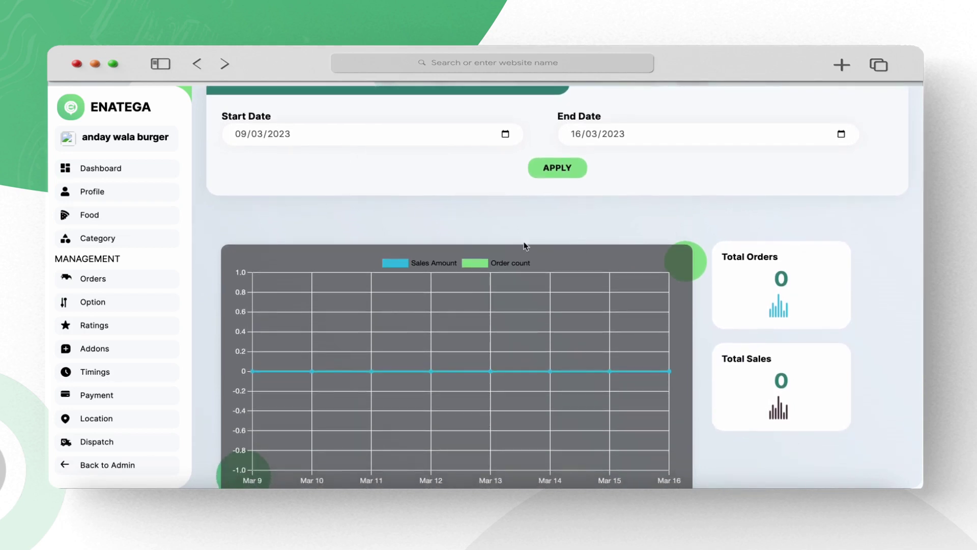
scroll(440, 212, "up", 2)
scroll(441, 212, "up", 1)
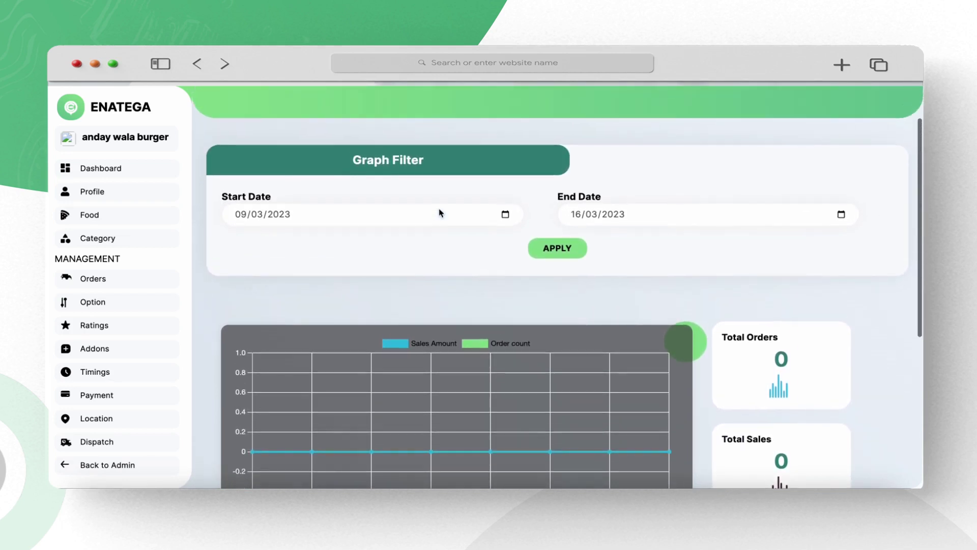
left_click(148, 168)
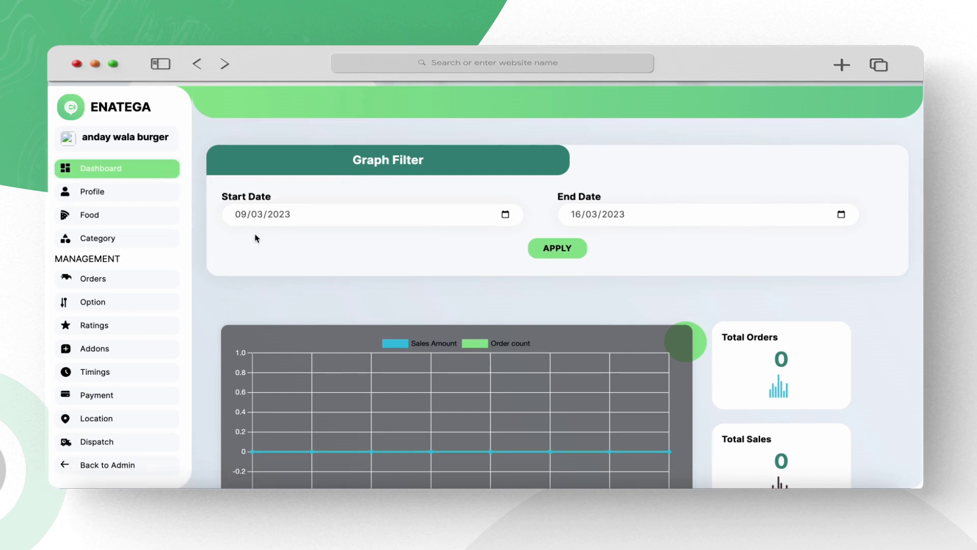
- Open the Add Food form and browse the food categories without choosing one
left_click(158, 221)
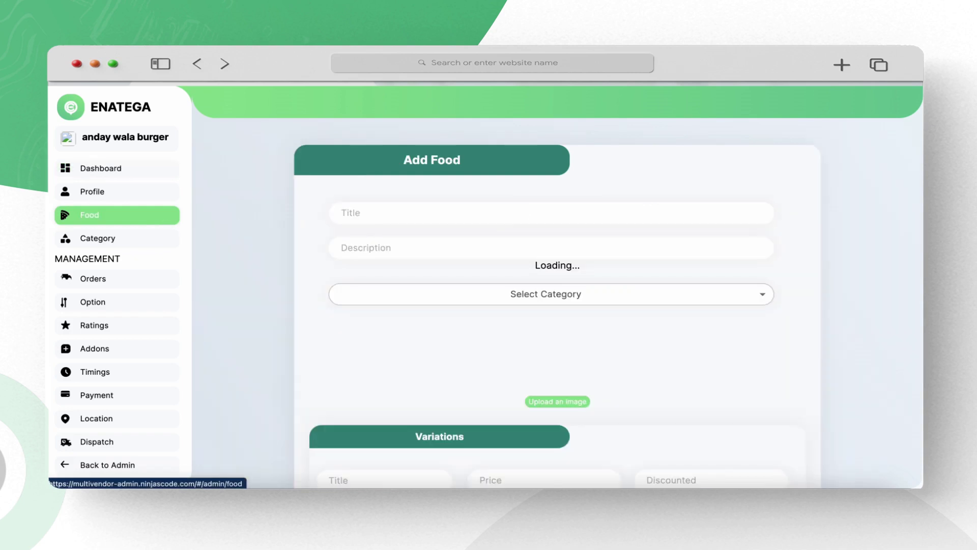
scroll(630, 311, "down", 1)
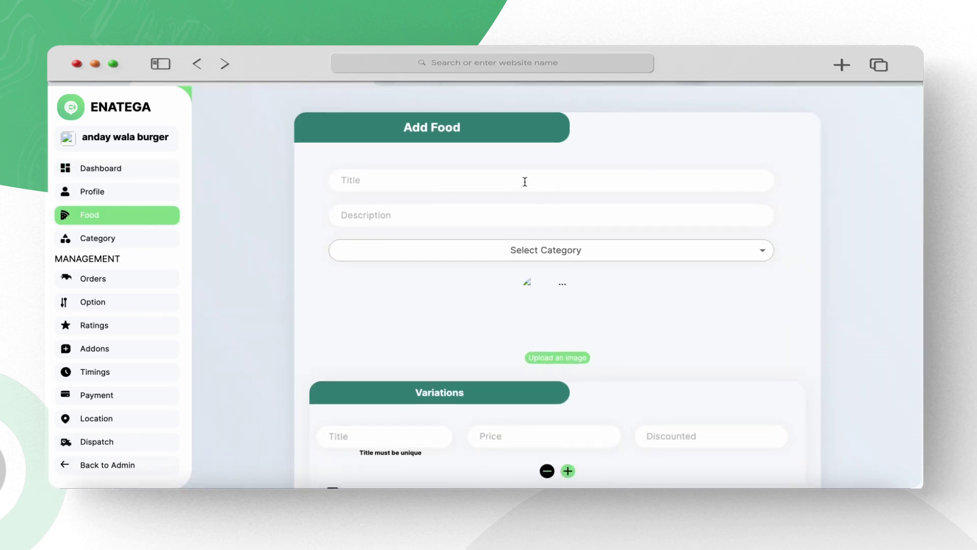
left_click(526, 216)
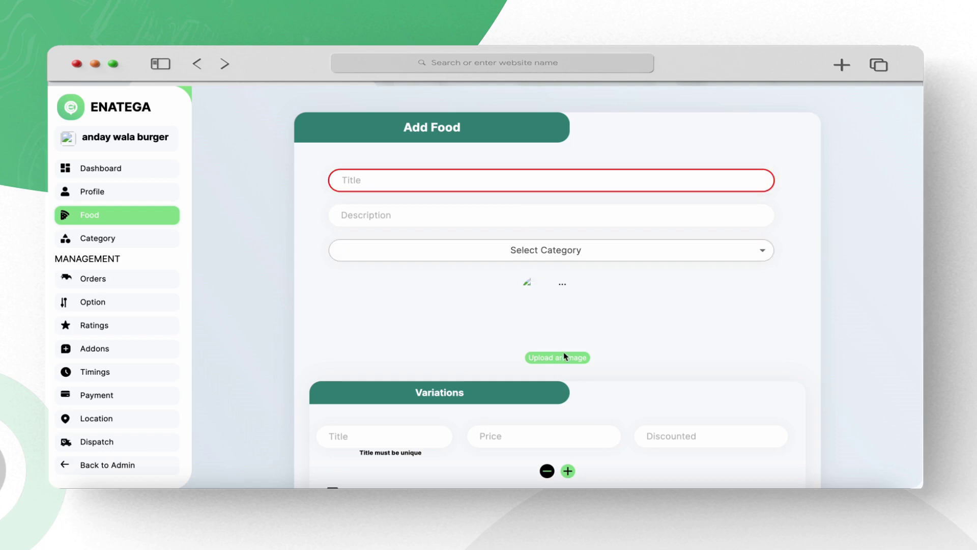
left_click(501, 255)
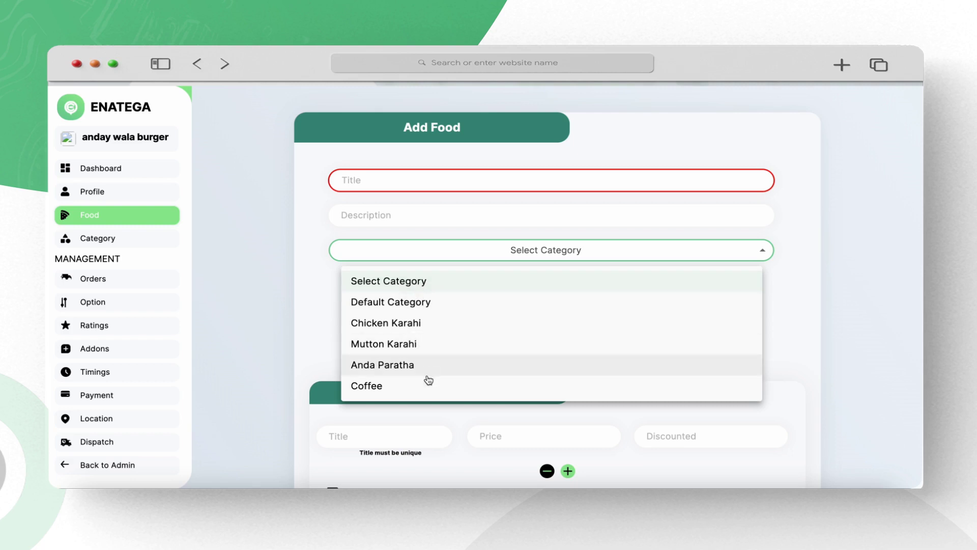
left_click(333, 308)
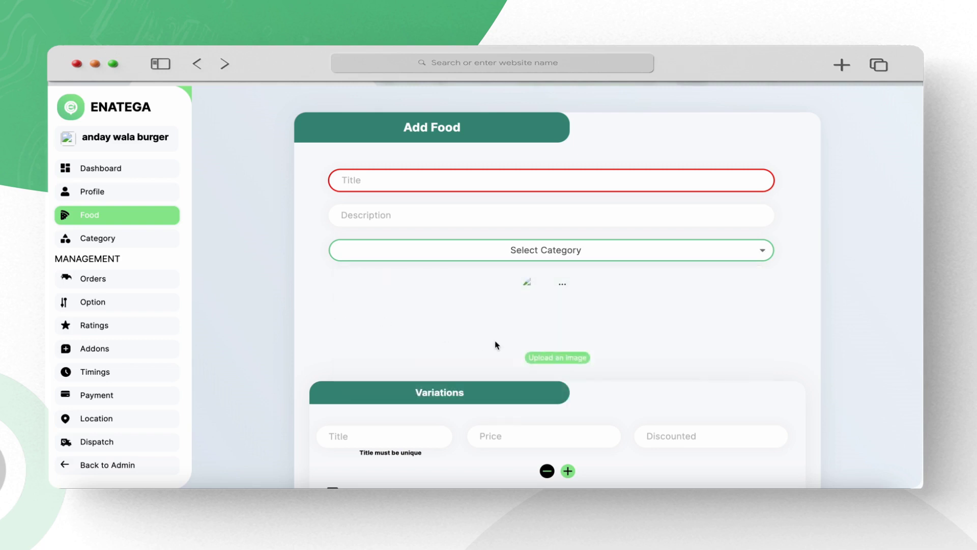
- Add a variation titled 'Single' with price 3
scroll(498, 345, "down", 5)
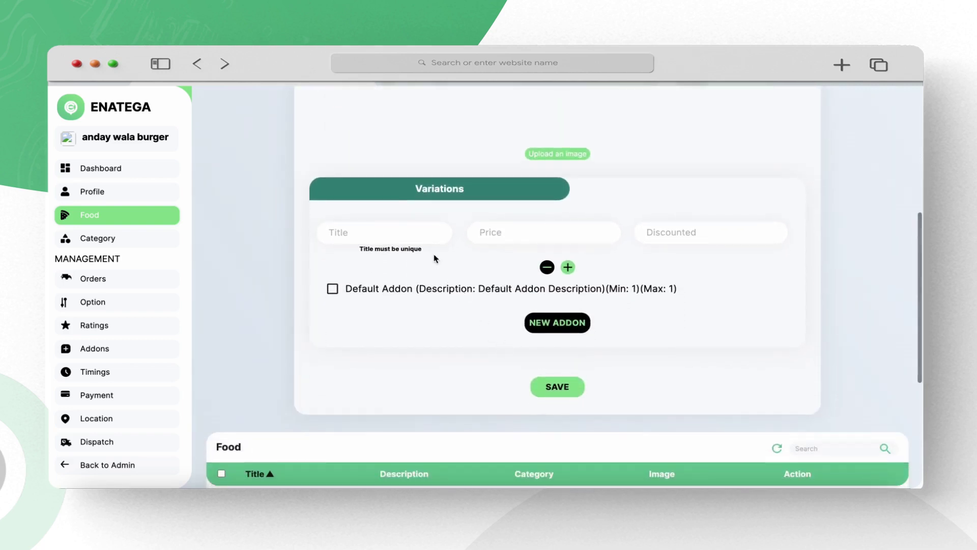
left_click(422, 231)
type("Single")
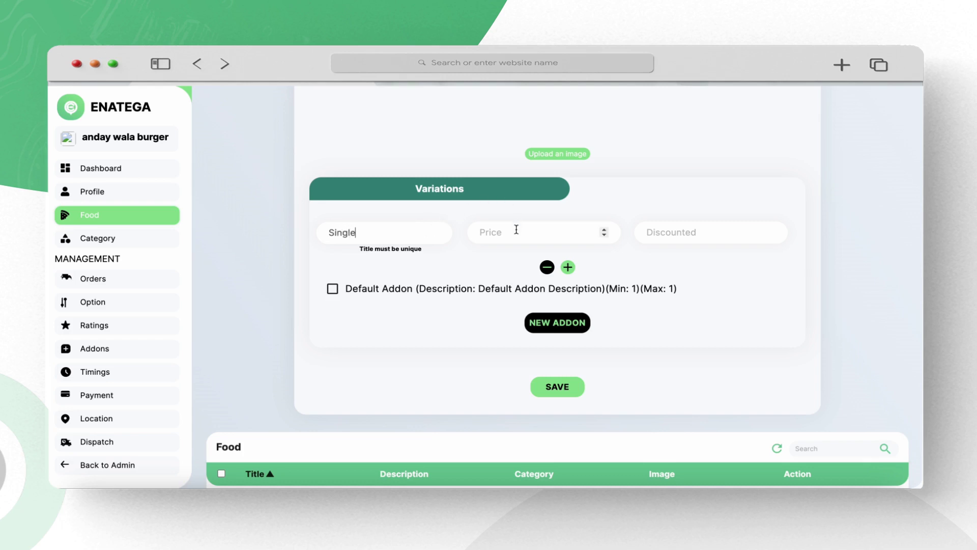
left_click(604, 229)
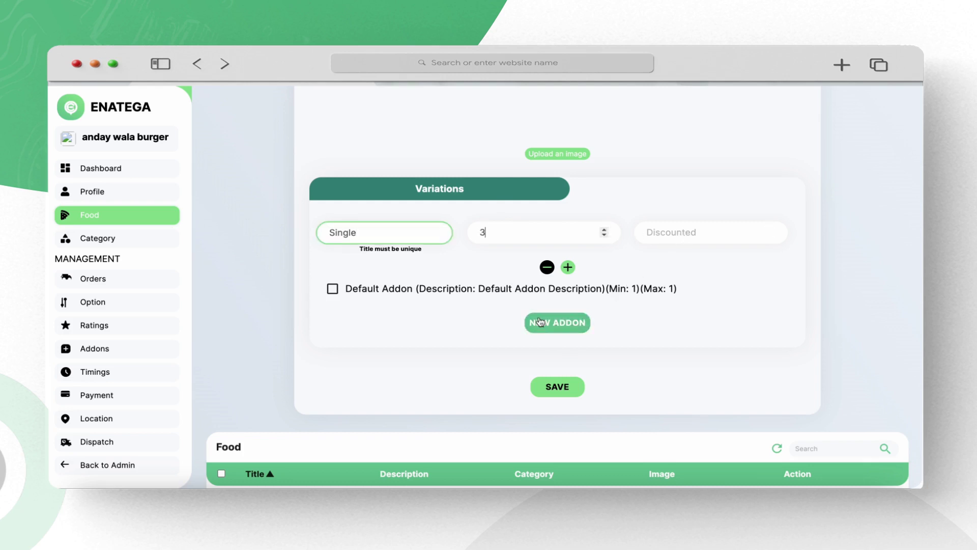
scroll(617, 267, "down", 1)
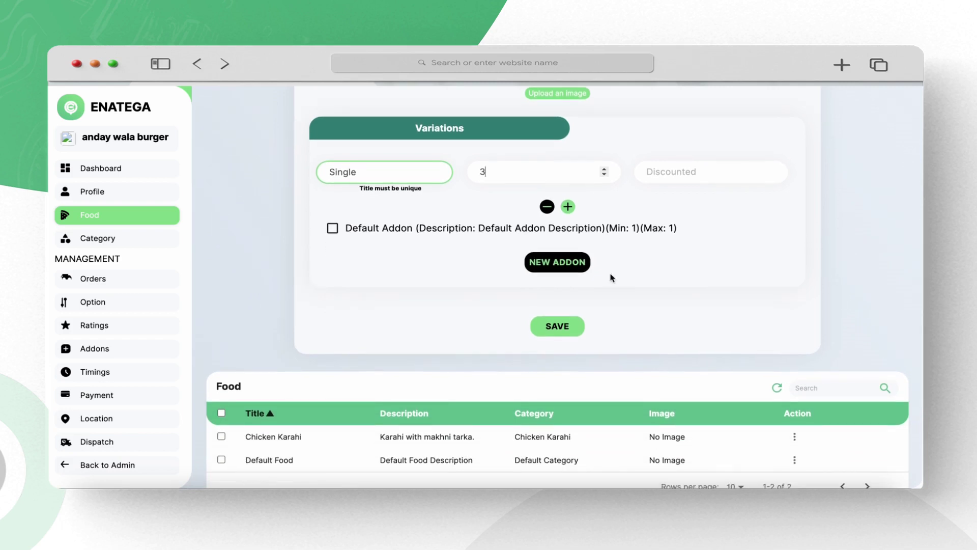
- Start a new addon titled 'Drinks'
left_click(553, 265)
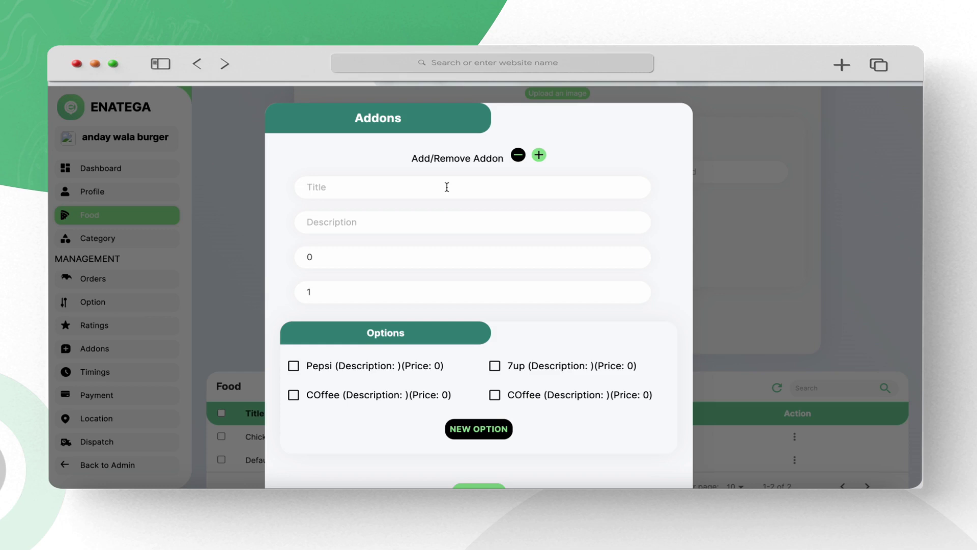
type("Drinks")
scroll(431, 246, "down", 2)
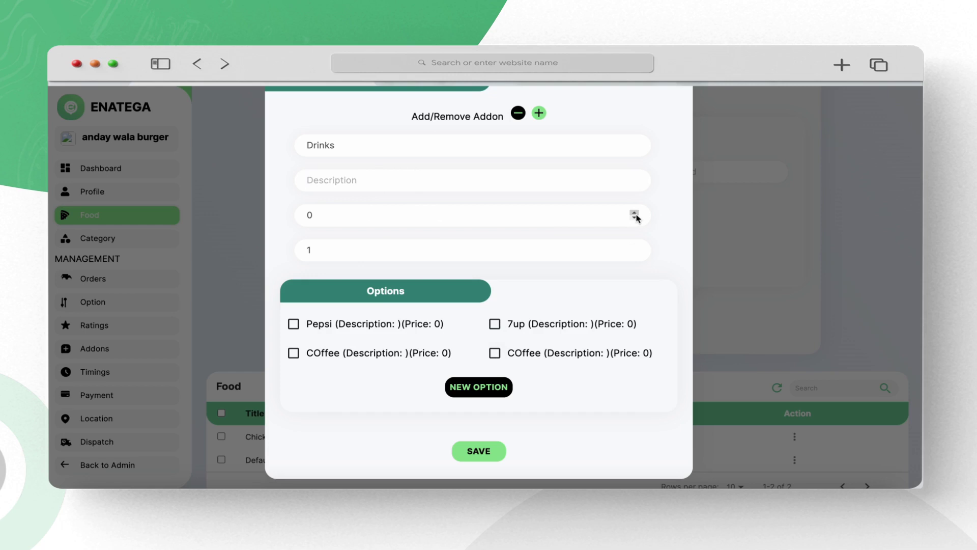
- Set both Drinks addon quantity limits to 0, try saving, then close the dialog
left_click(635, 213)
left_click(635, 217)
left_click(635, 217)
left_click(635, 248)
left_click(635, 253)
left_click(635, 253)
scroll(579, 347, "down", 1)
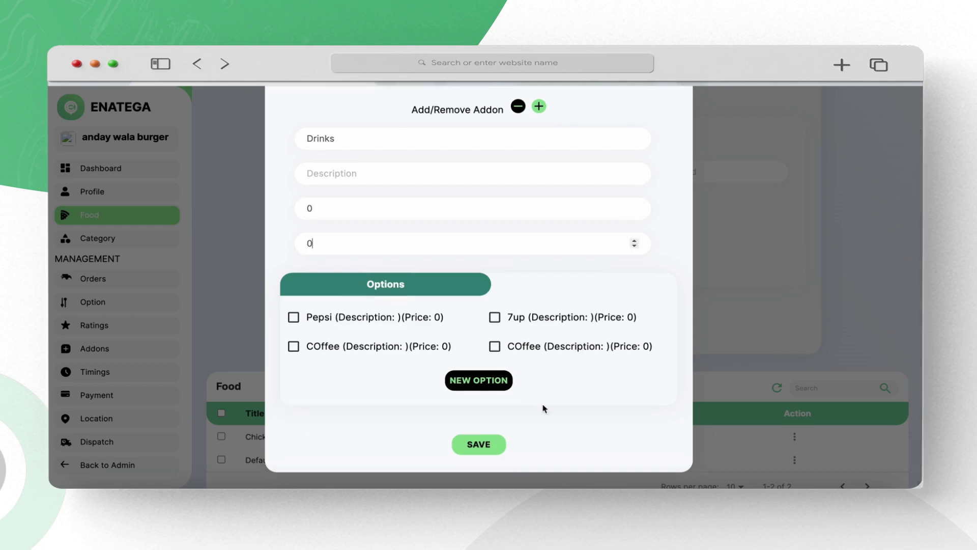
left_click(494, 449)
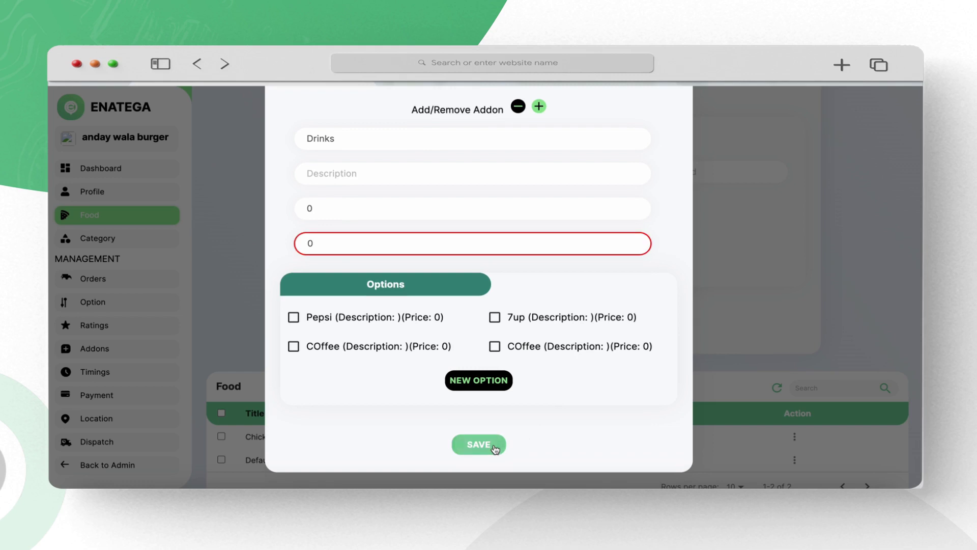
left_click(744, 288)
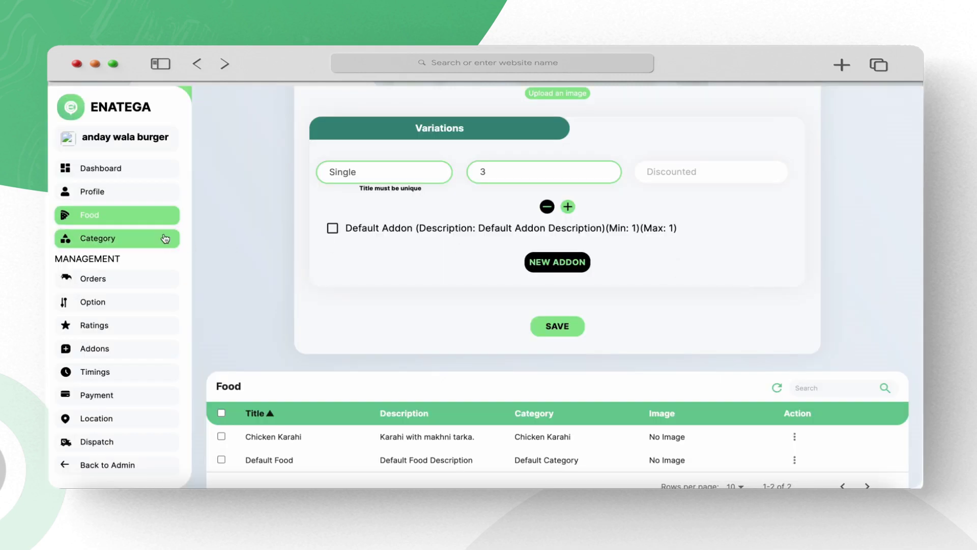
- Return to the main admin area and view the Restaurant Sections list
left_click(101, 168)
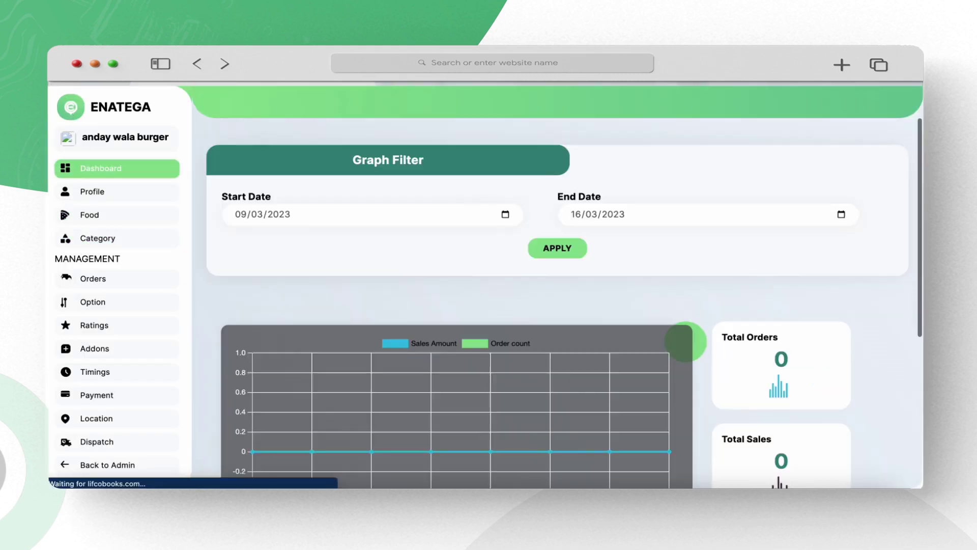
left_click(107, 465)
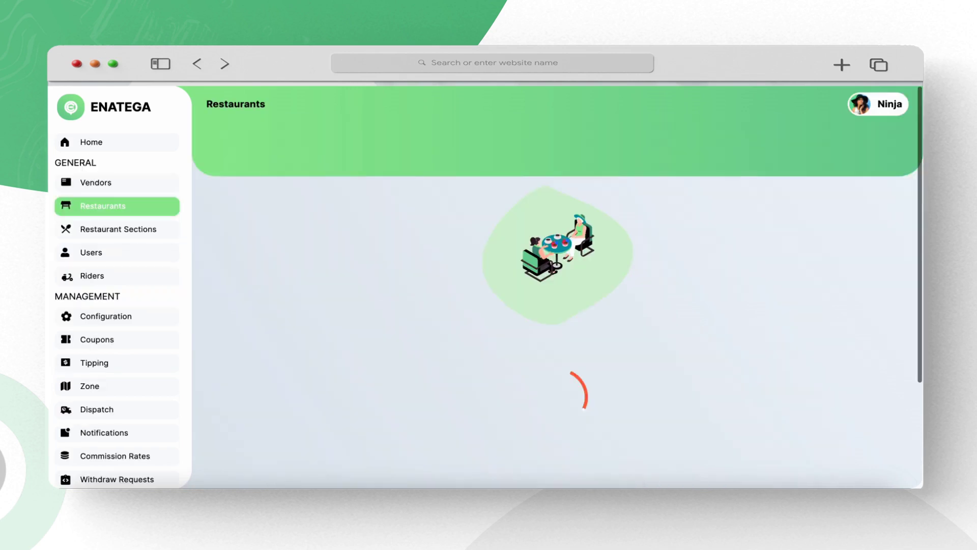
left_click(138, 233)
scroll(506, 344, "down", 3)
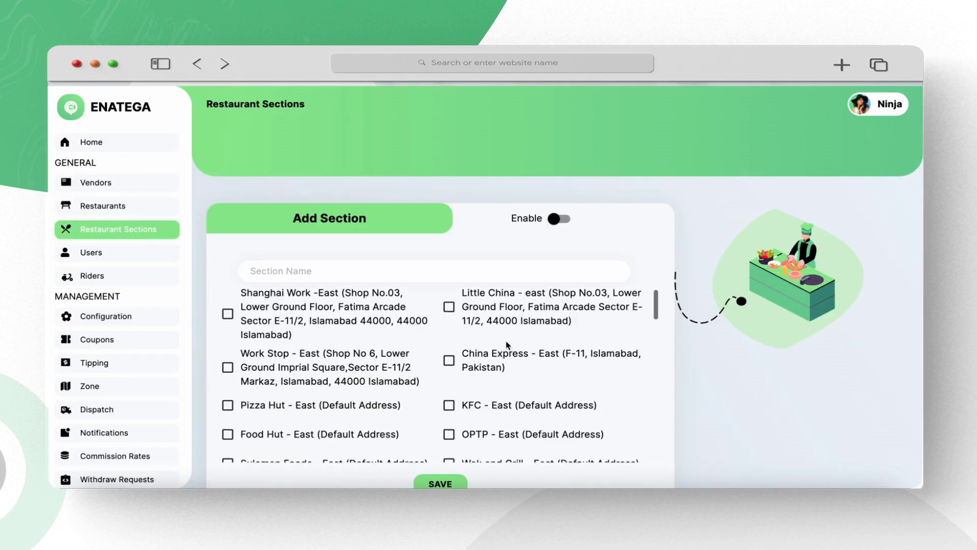
scroll(506, 343, "down", 5)
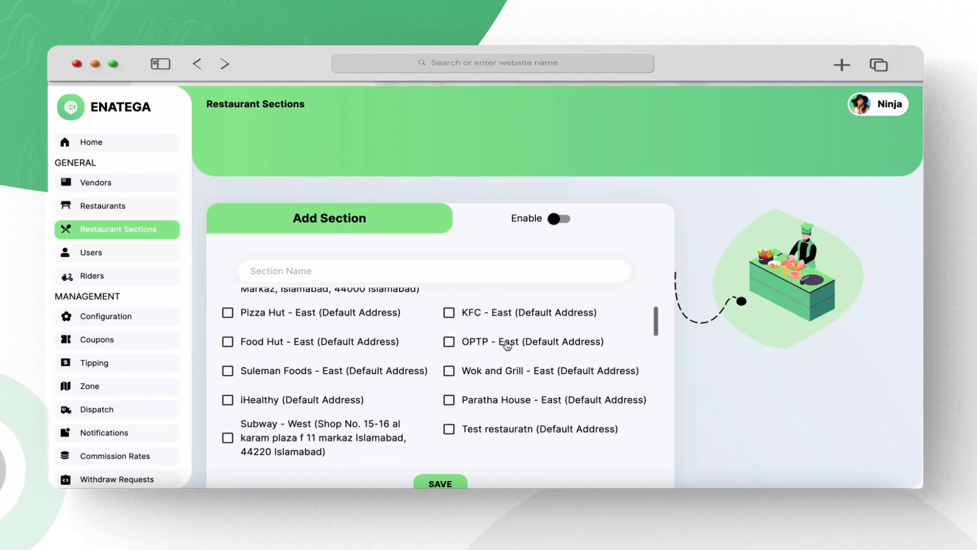
scroll(506, 344, "down", 2)
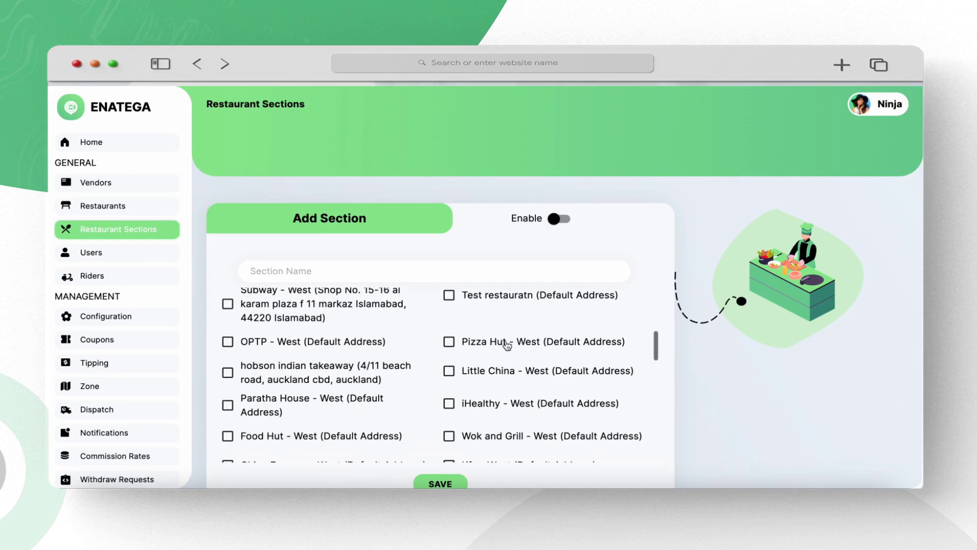
scroll(724, 372, "down", 1)
scroll(725, 372, "down", 3)
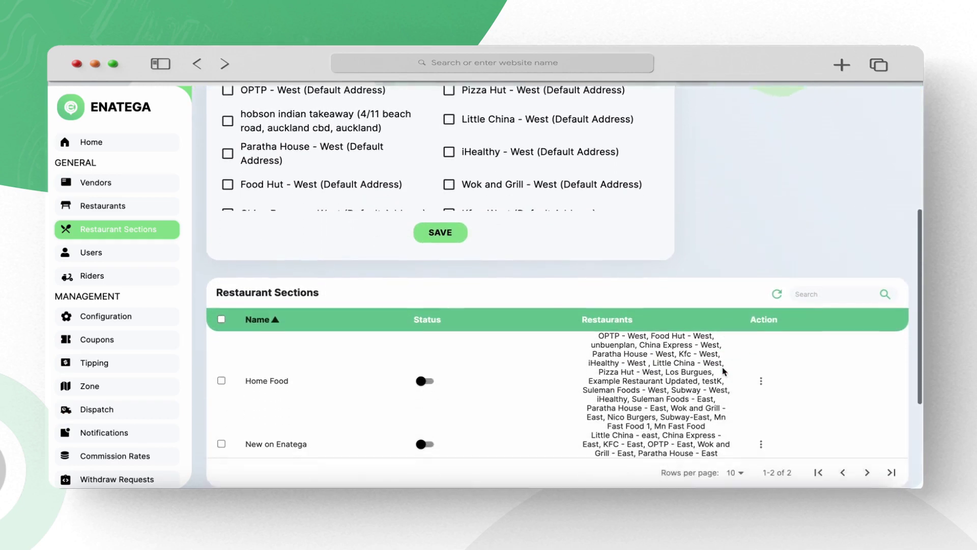
scroll(722, 372, "down", 3)
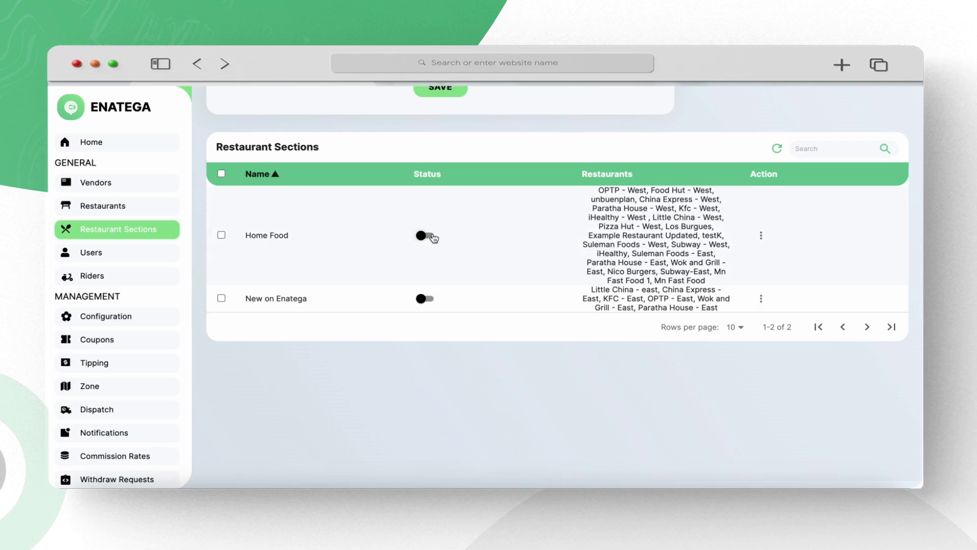
- Enable the New on Enatega section, leaving Home Food disabled
left_click(433, 238)
left_click(432, 303)
left_click(427, 241)
scroll(452, 188, "up", 4)
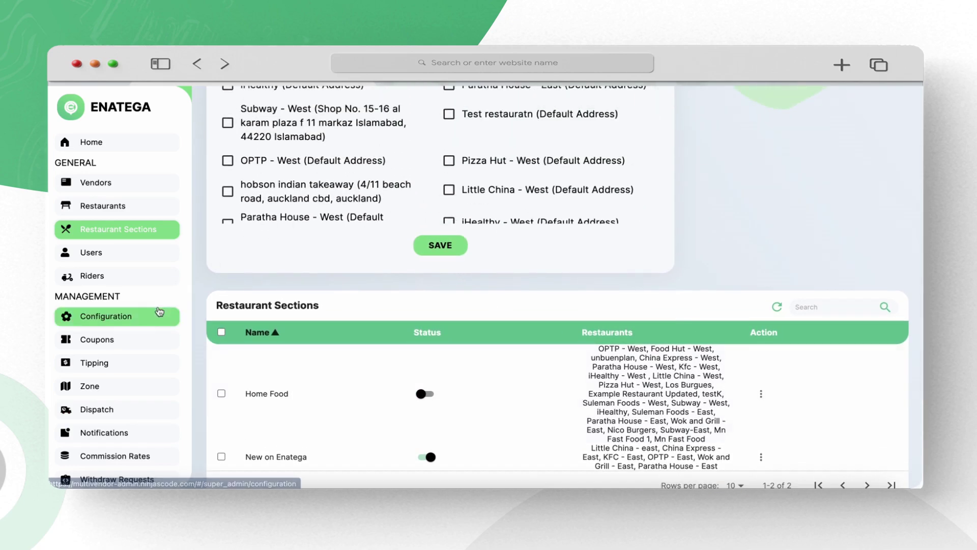
left_click(136, 283)
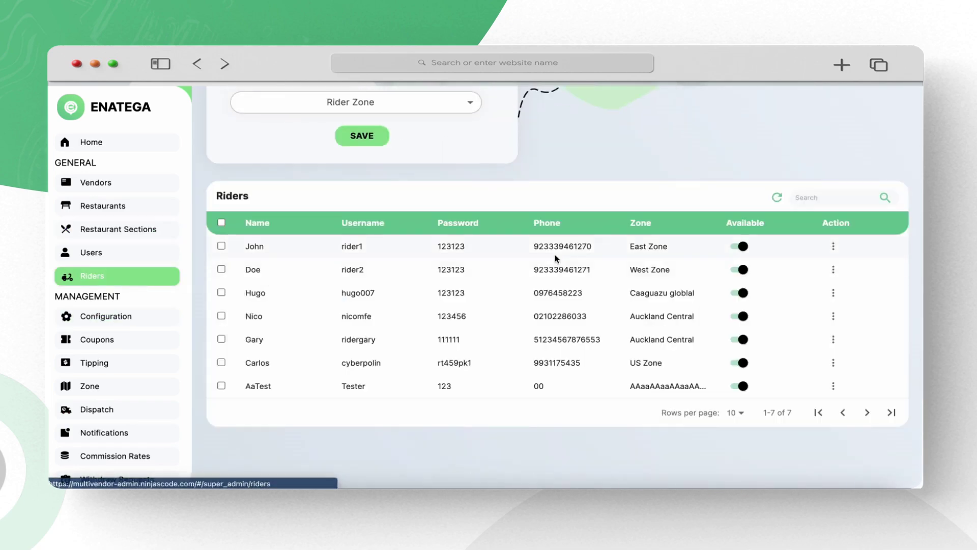
- Toggle rider John unavailable and back to available, then view his edit/delete actions
scroll(555, 257, "up", 4)
scroll(554, 255, "up", 2)
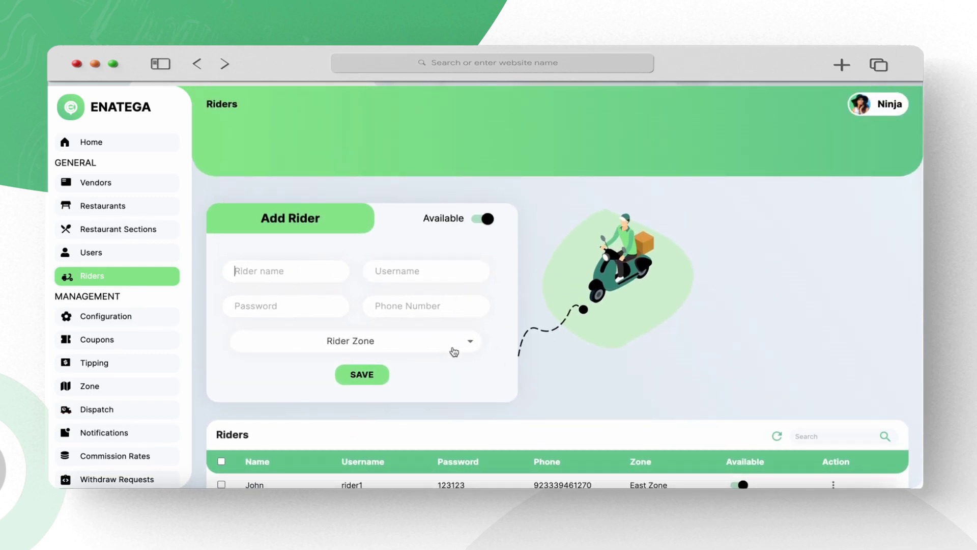
scroll(567, 388, "down", 5)
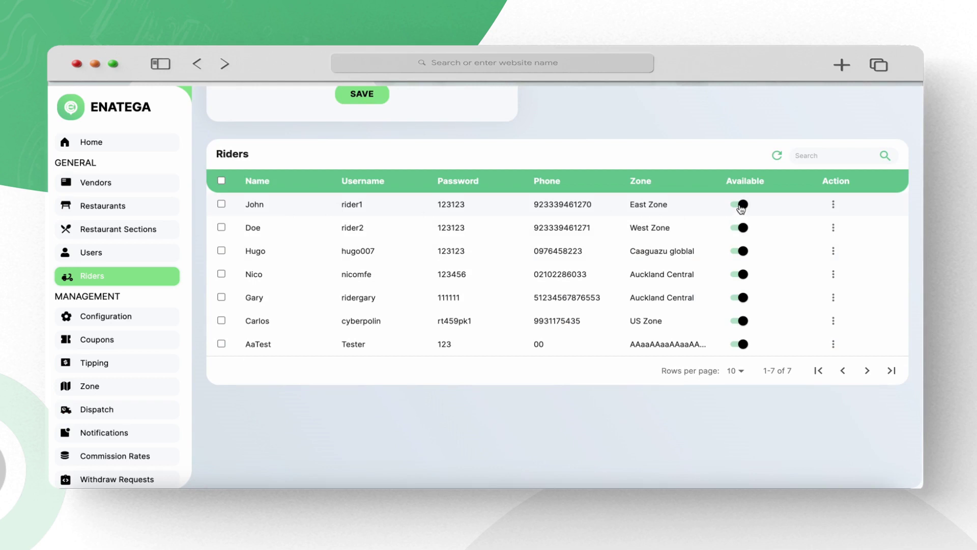
left_click(741, 206)
left_click(748, 209)
left_click(833, 204)
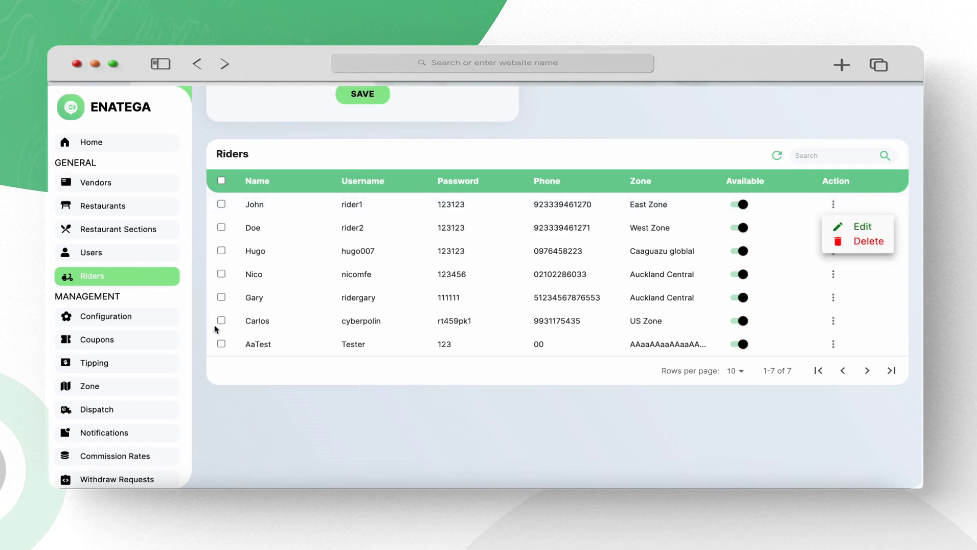
left_click(125, 387)
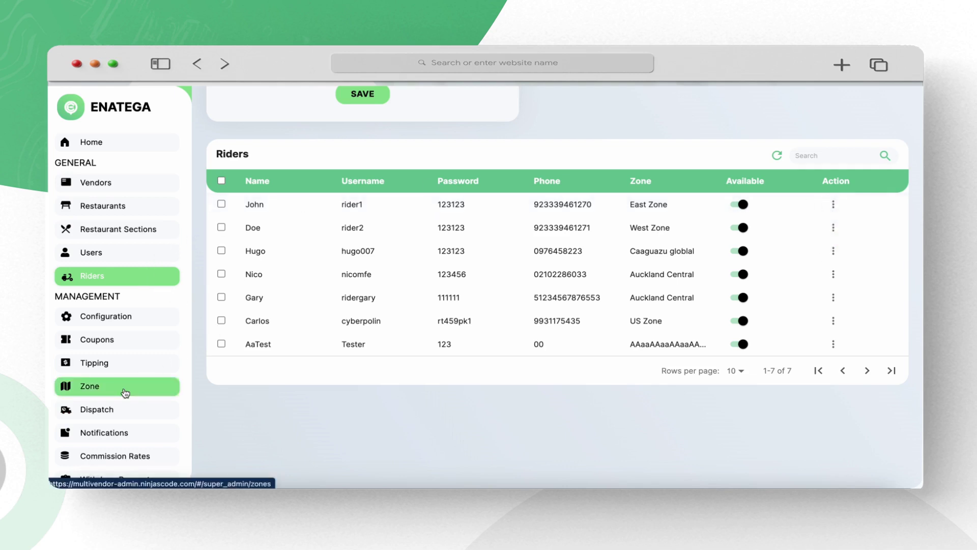
- Enter 'F10' as the title of a new zone
scroll(478, 246, "up", 6)
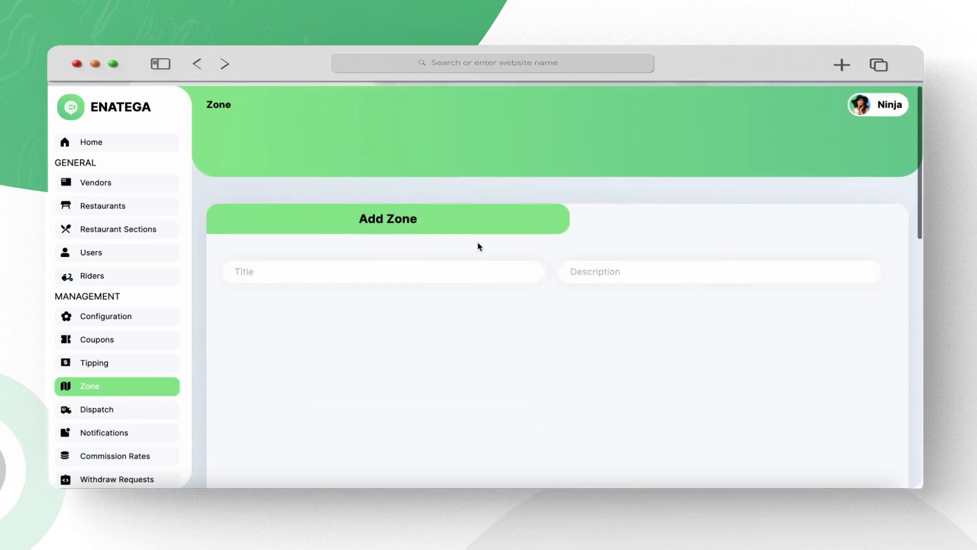
scroll(478, 245, "down", 3)
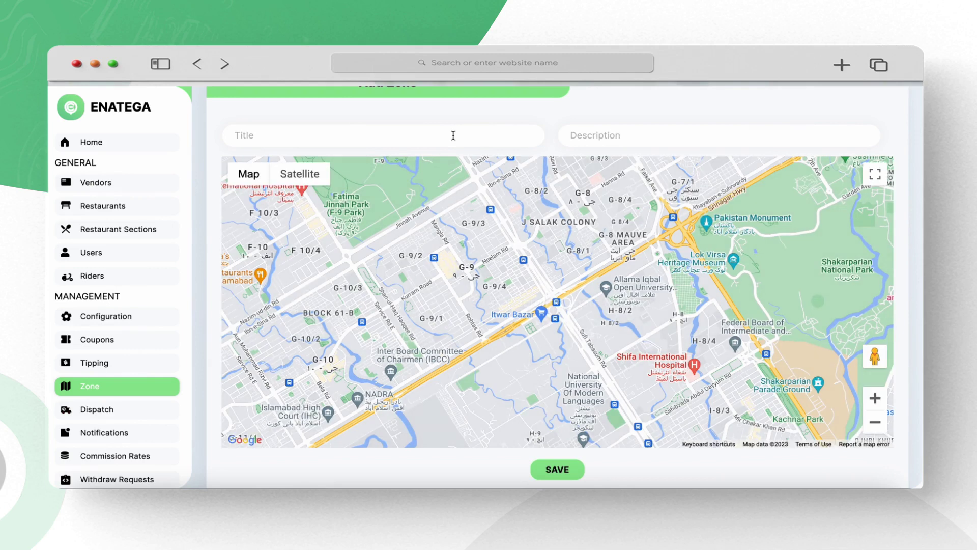
left_click(453, 135)
type("F10")
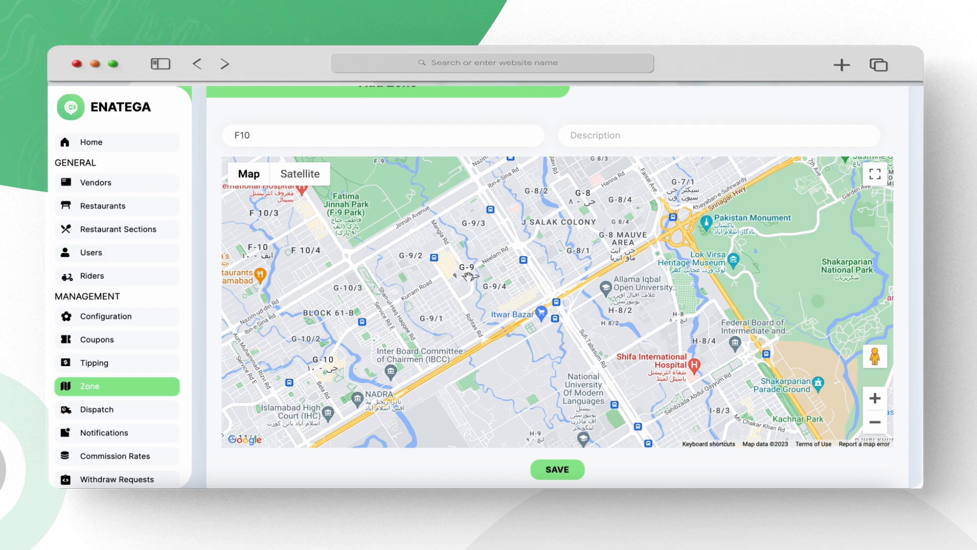
scroll(536, 316, "down", 1)
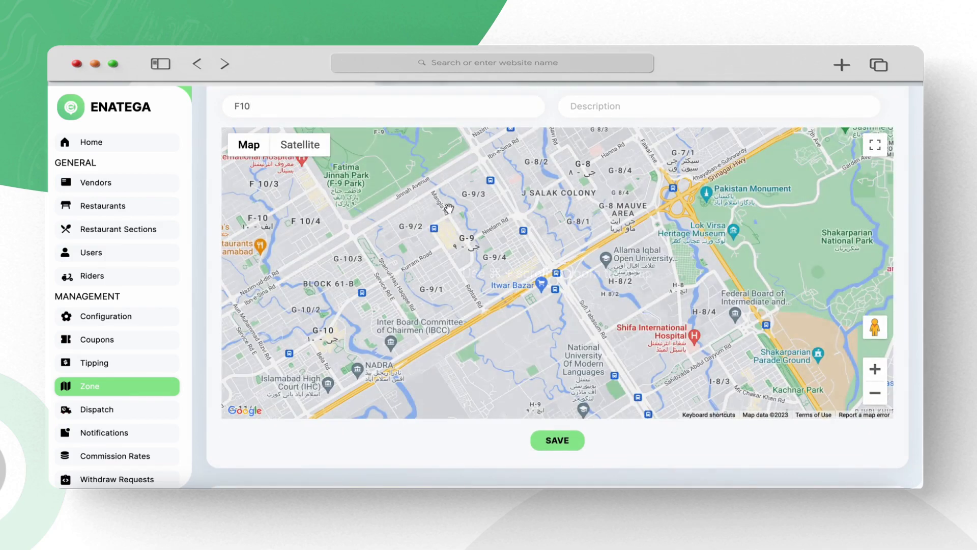
- Draw the F10 zone polygon over the G-8/G-9 sectors, reposition it, and save it
left_click(450, 207)
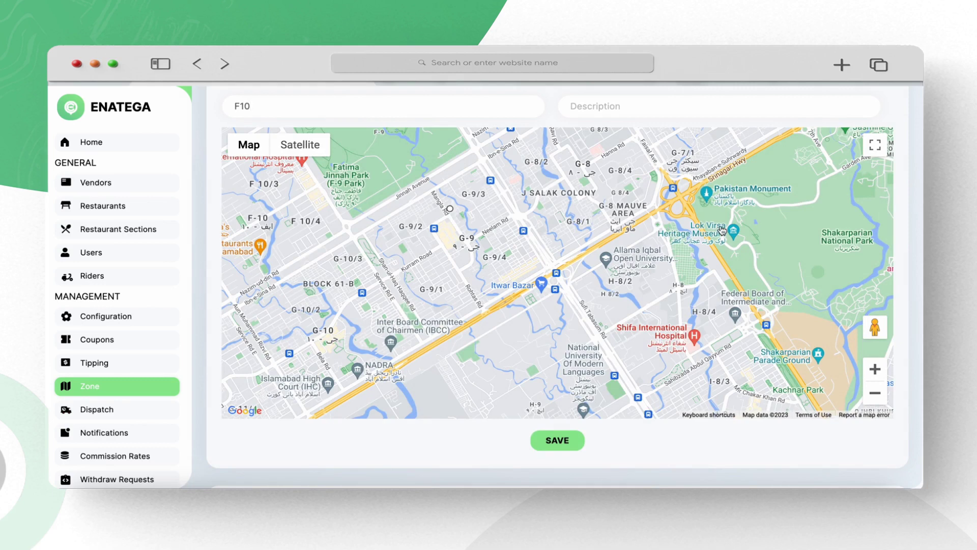
left_click(732, 239)
left_click(707, 368)
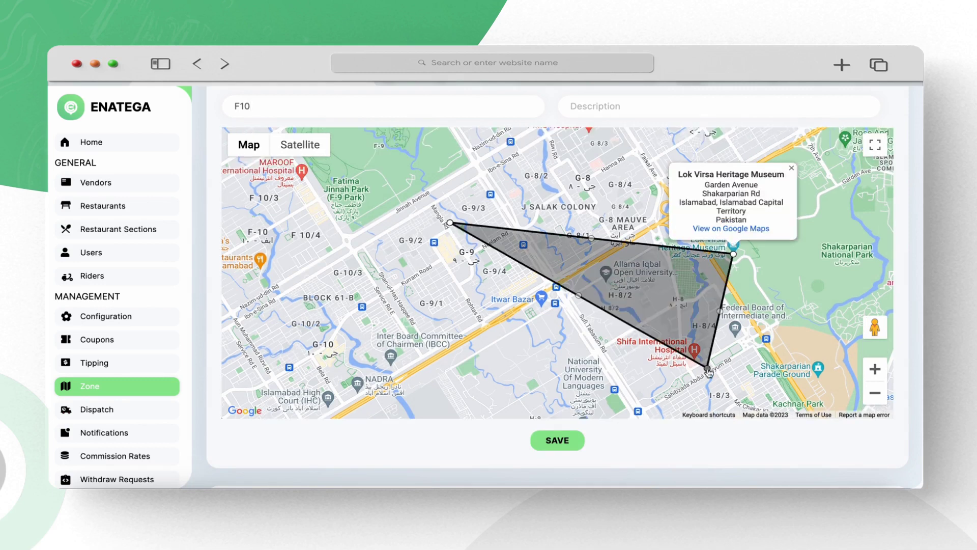
left_click(422, 357)
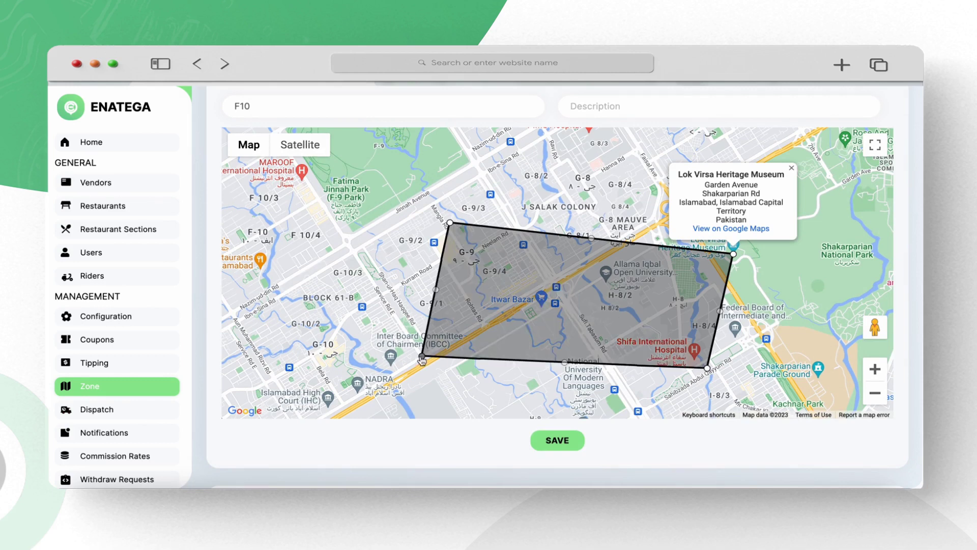
left_click_drag(423, 357, 293, 369)
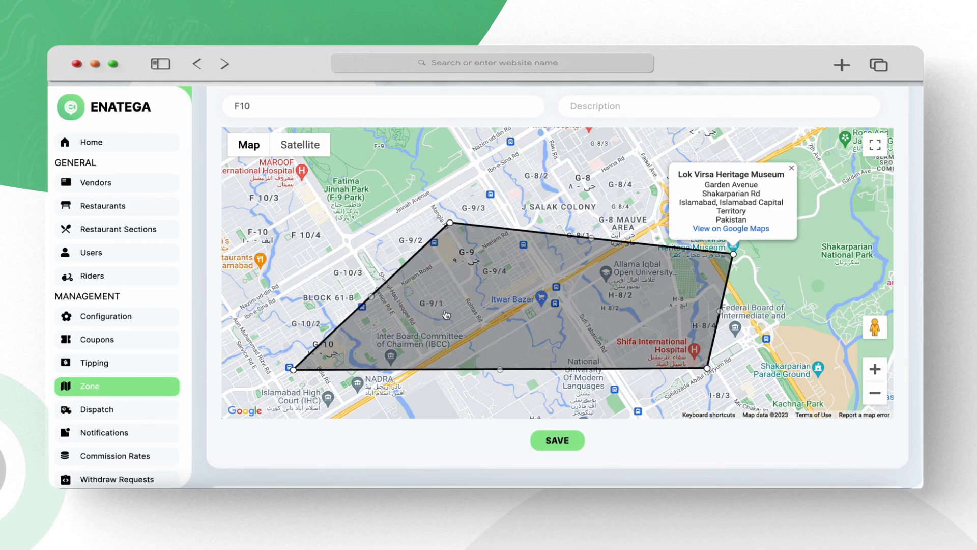
left_click_drag(509, 286, 570, 220)
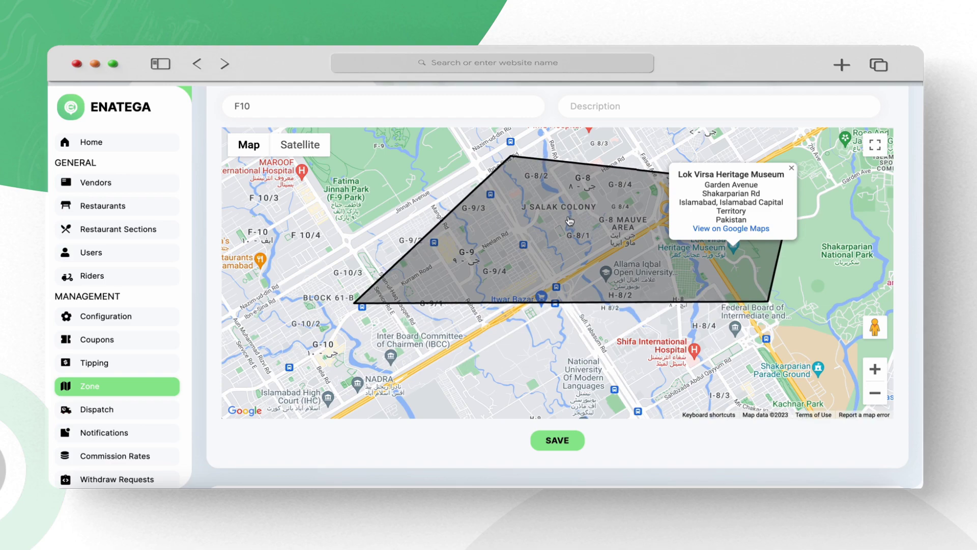
scroll(573, 349, "down", 2)
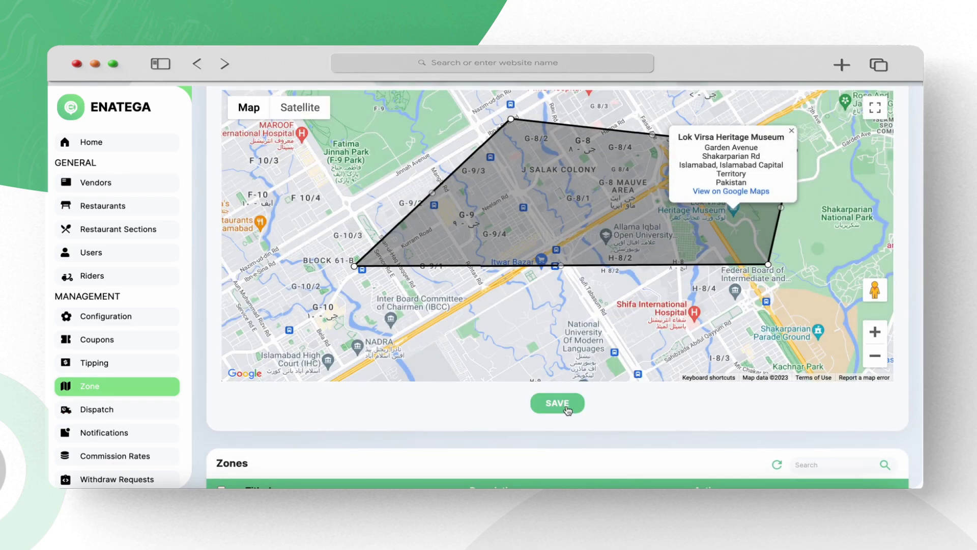
left_click(567, 410)
scroll(691, 371, "down", 5)
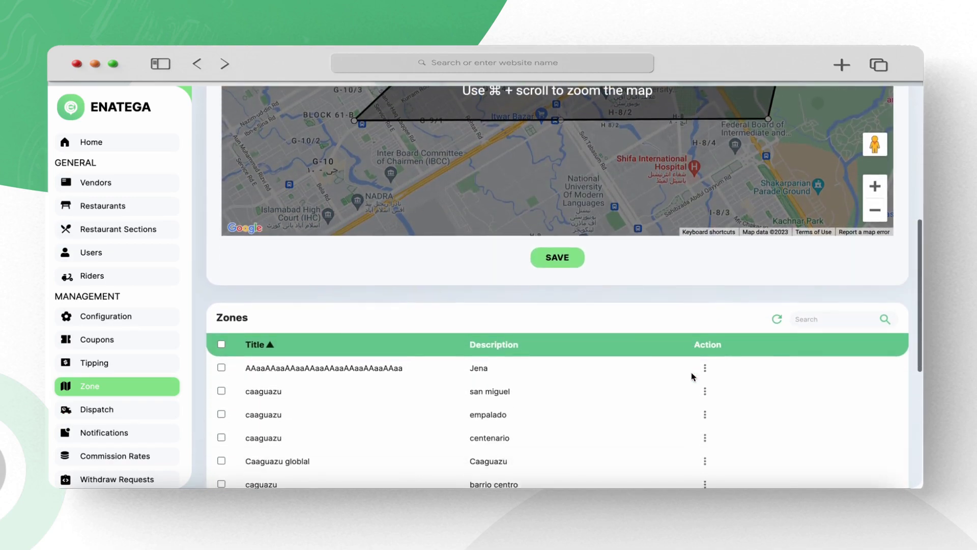
scroll(691, 371, "down", 3)
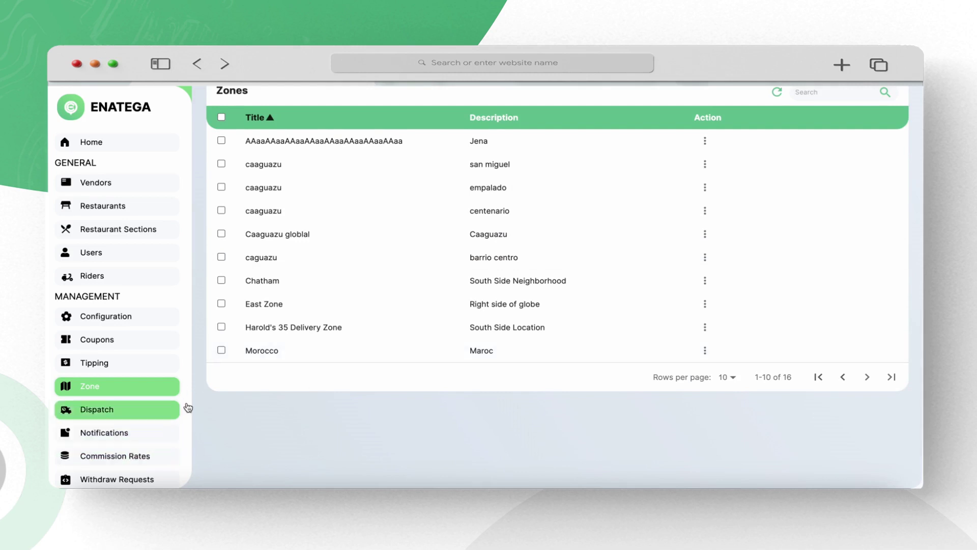
- Open China Express - East's dashboard and apply the 09/03/2023 to 16/03/2023 graph filter
scroll(359, 304, "up", 1)
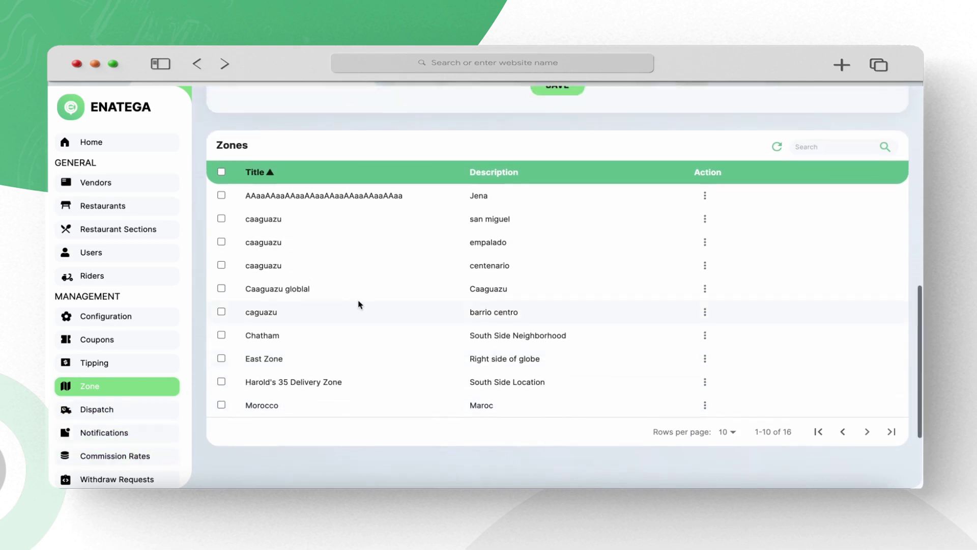
left_click(130, 215)
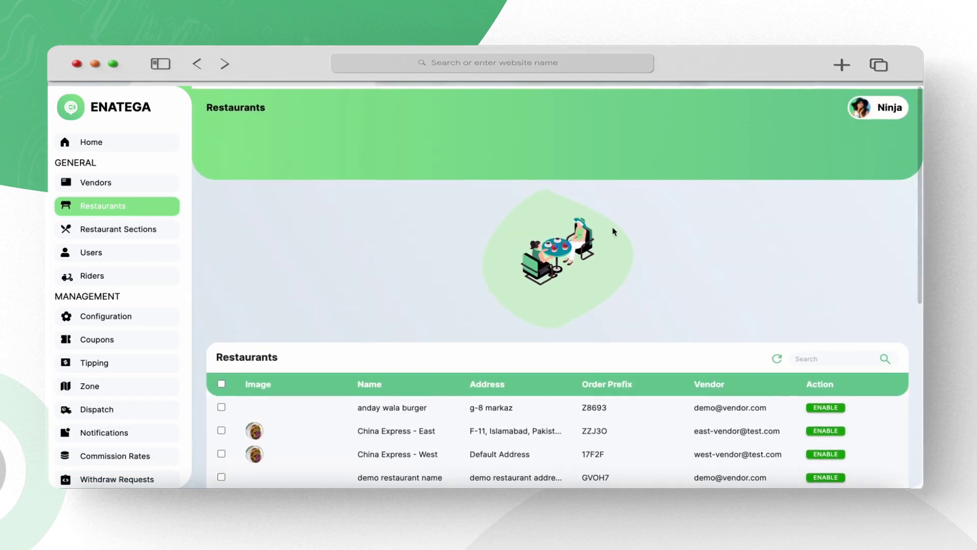
scroll(606, 152, "down", 3)
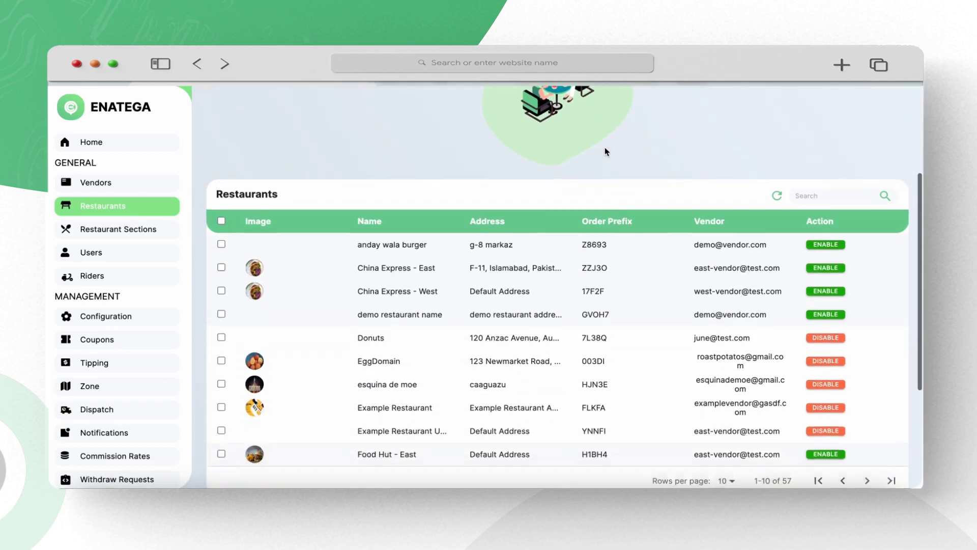
left_click(411, 269)
left_click(530, 305)
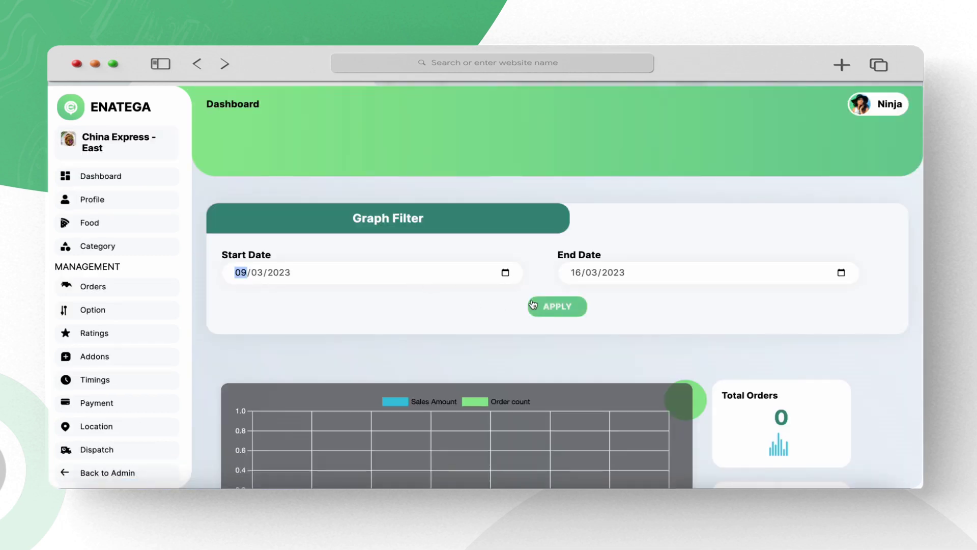
- Go to China Express - East's location and delivery map
scroll(531, 304, "down", 2)
scroll(330, 358, "down", 2)
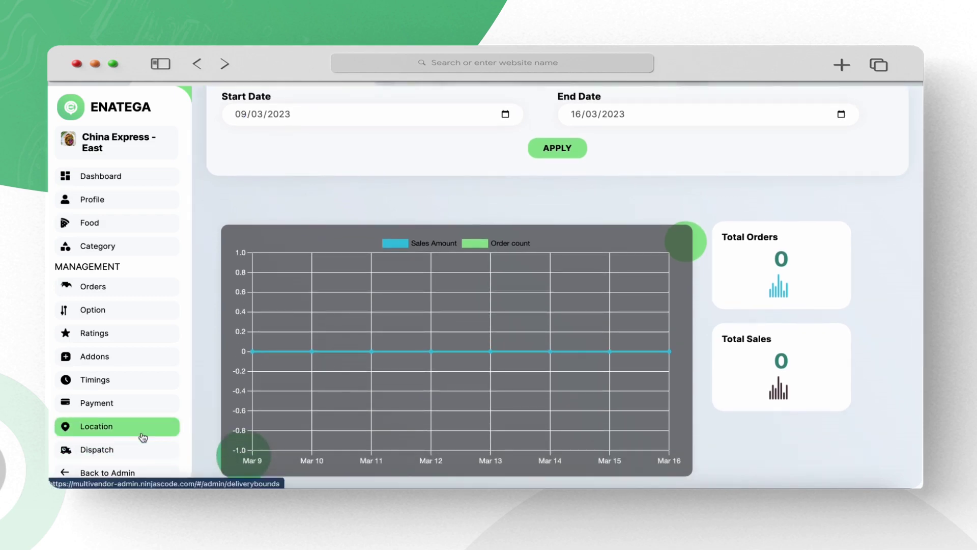
left_click(142, 430)
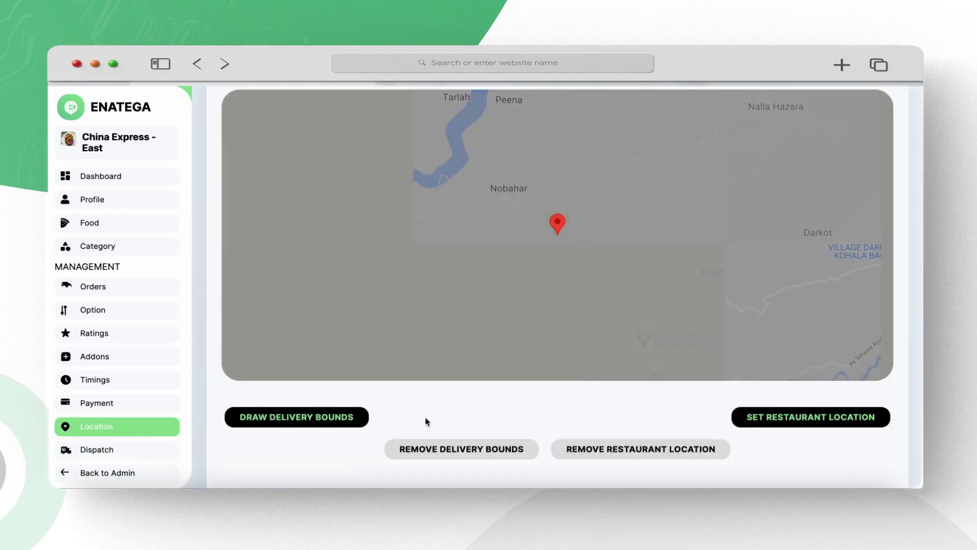
- Try the delivery-bounds and location tools, then remove China Express - East's location marker
left_click(320, 425)
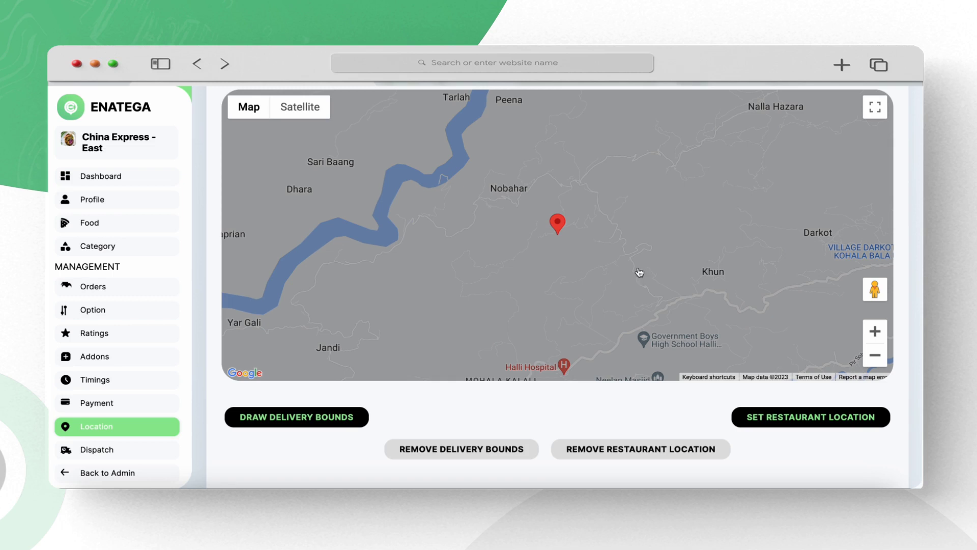
left_click(792, 421)
scroll(668, 316, "down", 3)
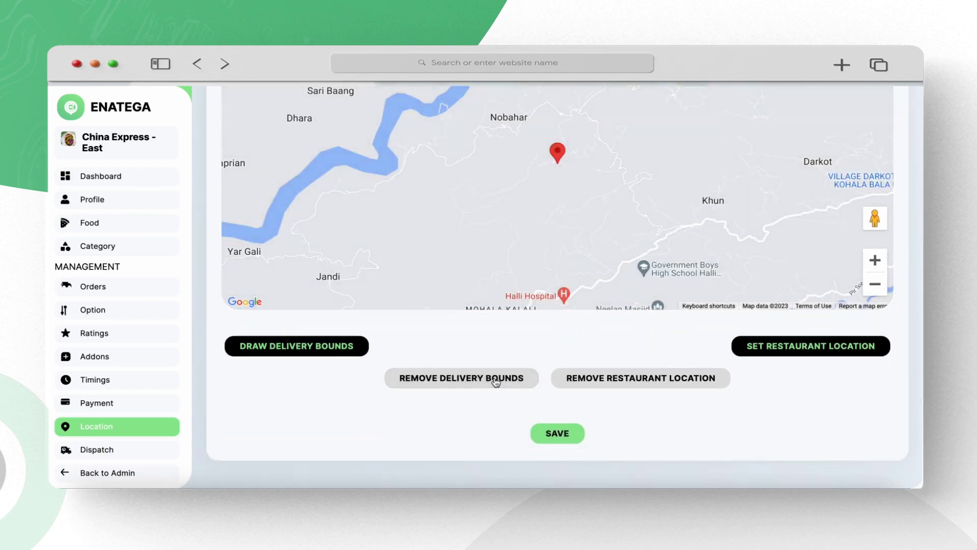
left_click(638, 384)
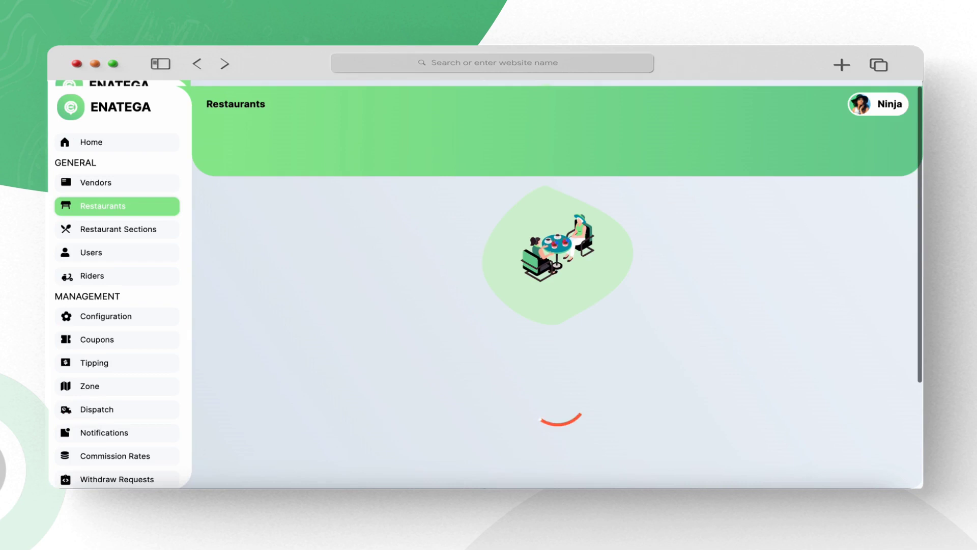
- On the Dispatch page, view the first pending order's status choices, then close them
left_click(147, 407)
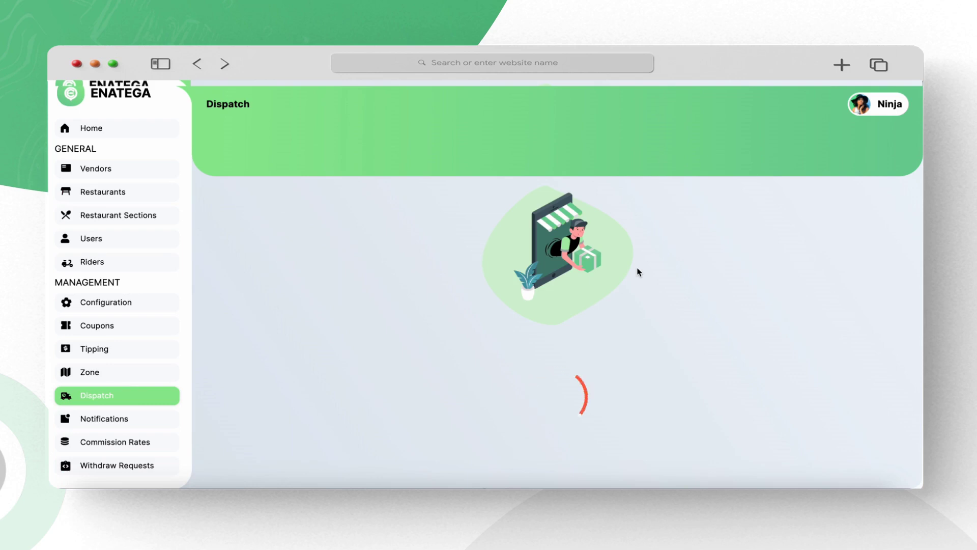
scroll(638, 272, "down", 2)
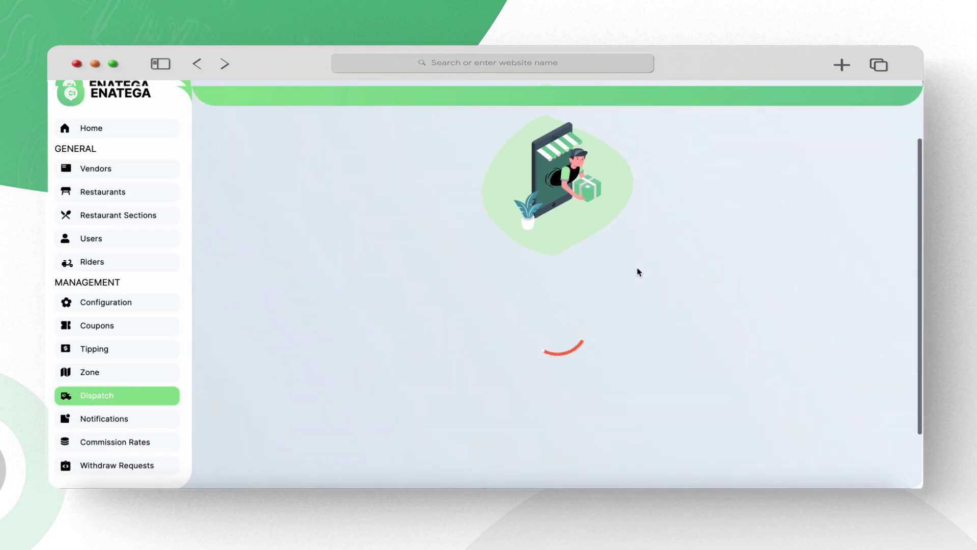
scroll(639, 273, "down", 2)
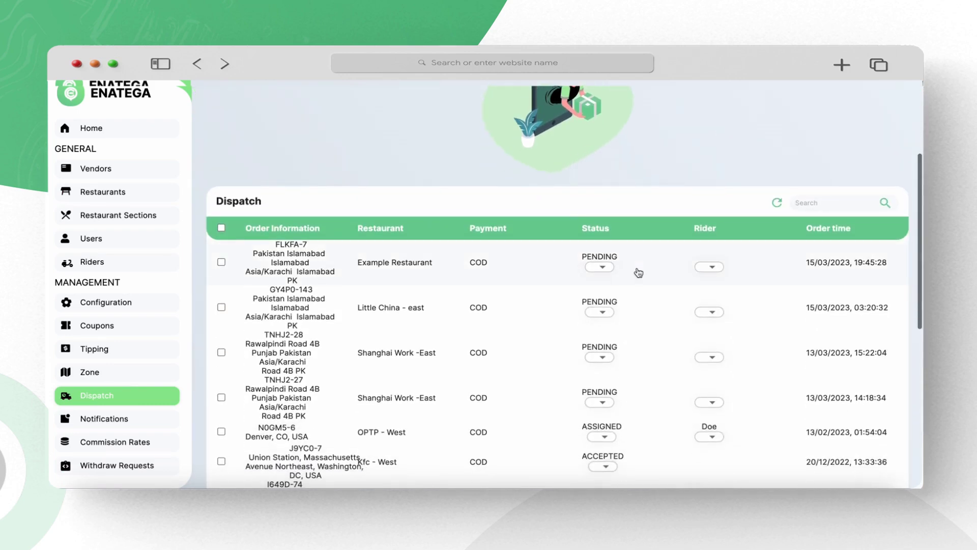
left_click(609, 270)
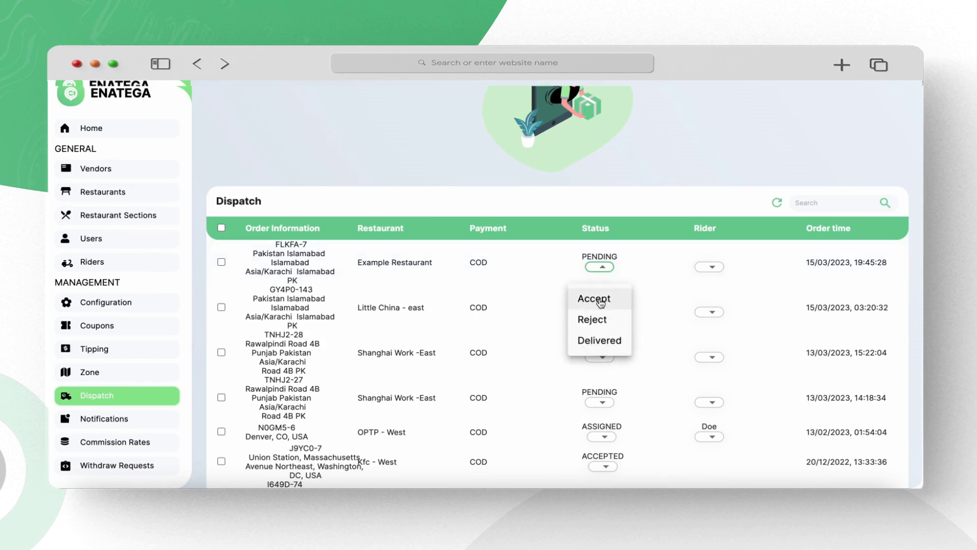
left_click(148, 331)
- Start a new coupon by entering the code EID23 in the Code field
left_click(130, 327)
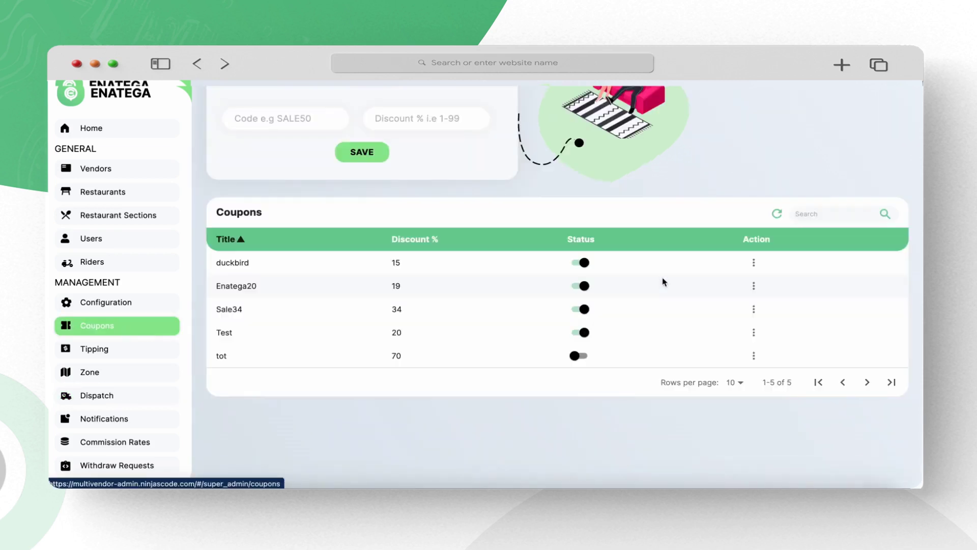
scroll(509, 244, "up", 2)
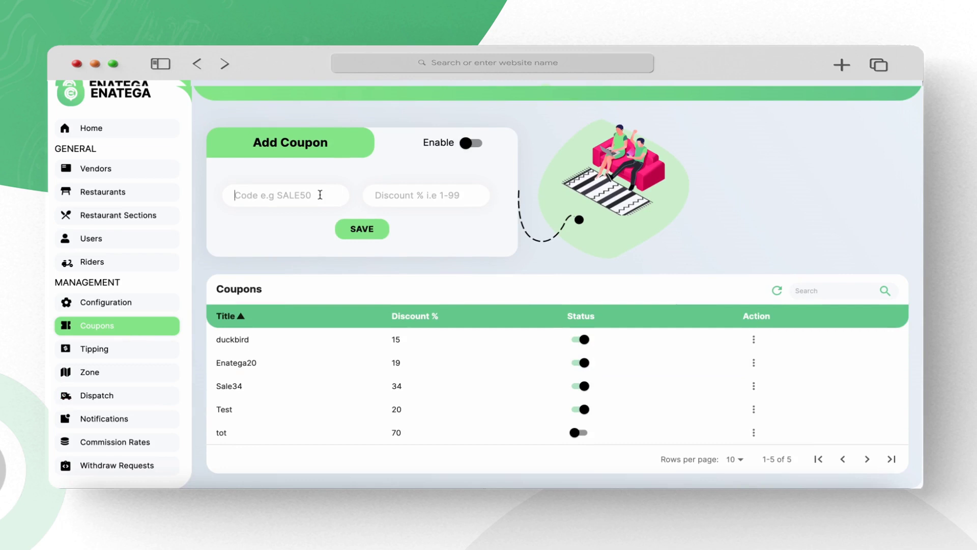
type("EID23")
left_click(151, 423)
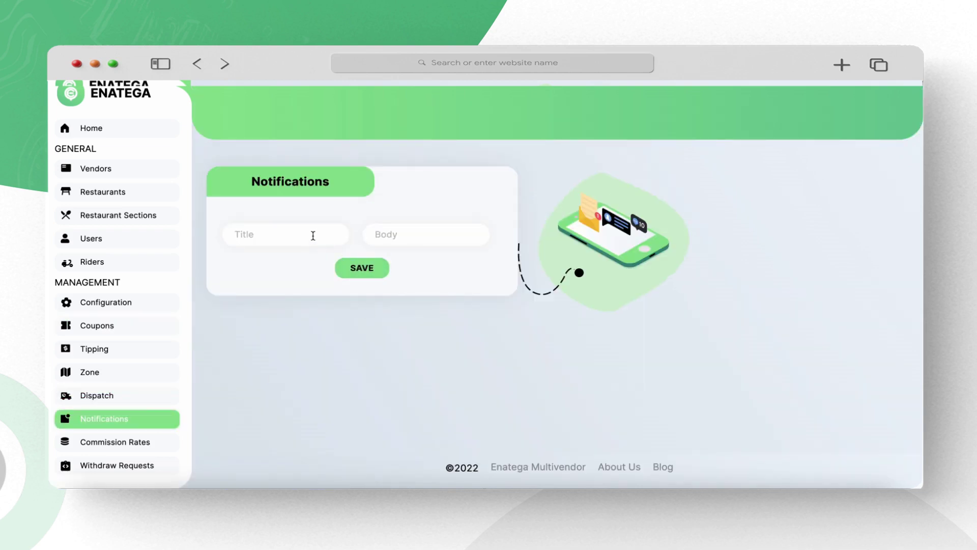
- Enter the title 'Happy Eid' for the push notification and save it
type("Happy Eid")
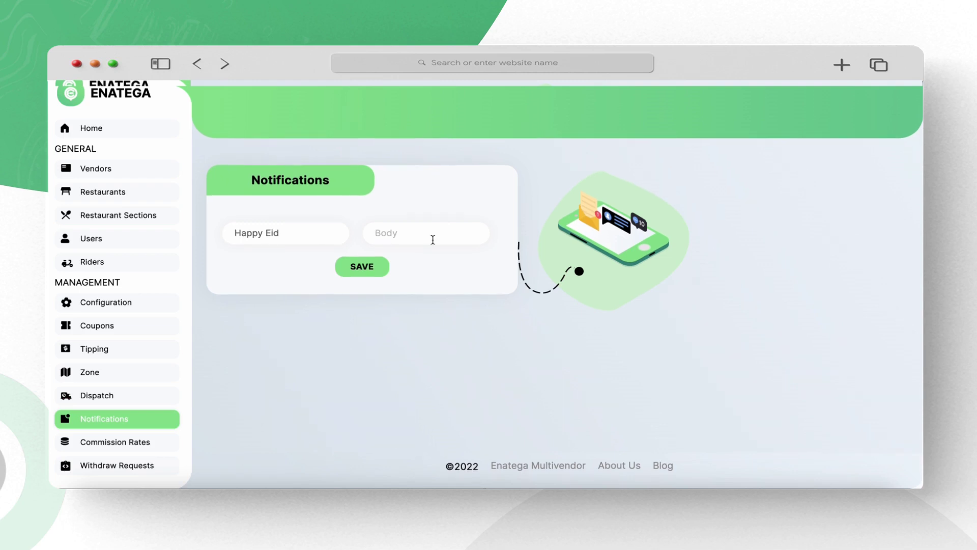
left_click(366, 275)
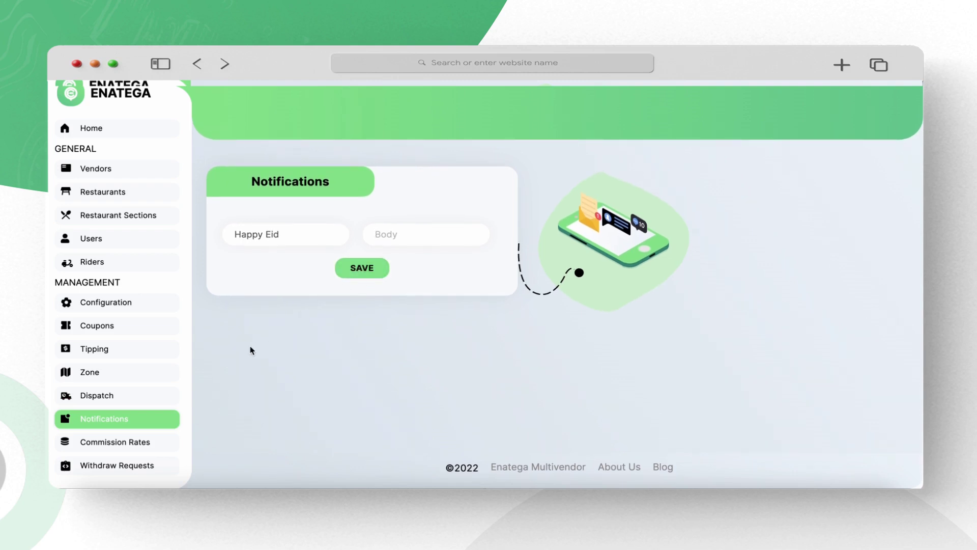
- Scroll through every restaurant's commission percentage on the Commission Rates page
left_click(139, 443)
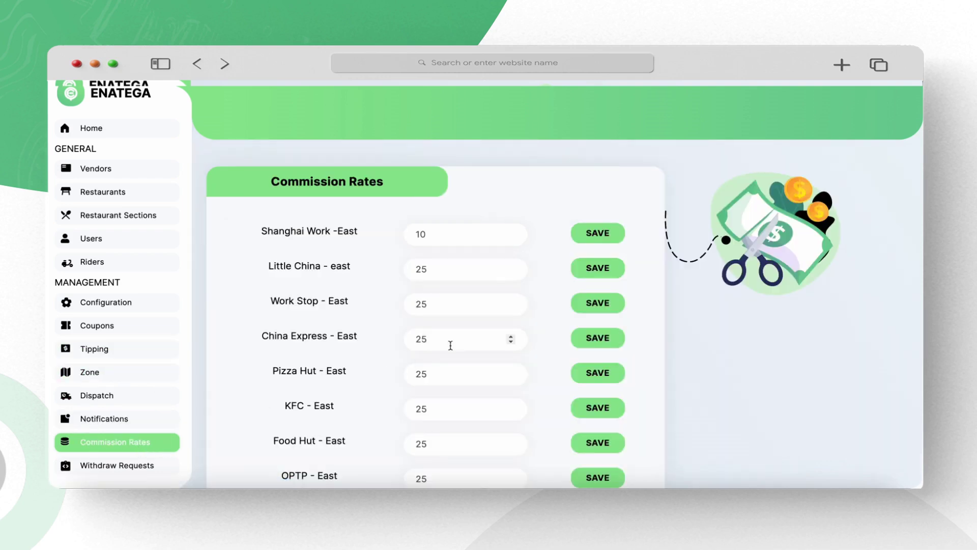
scroll(450, 345, "down", 2)
scroll(450, 345, "down", 5)
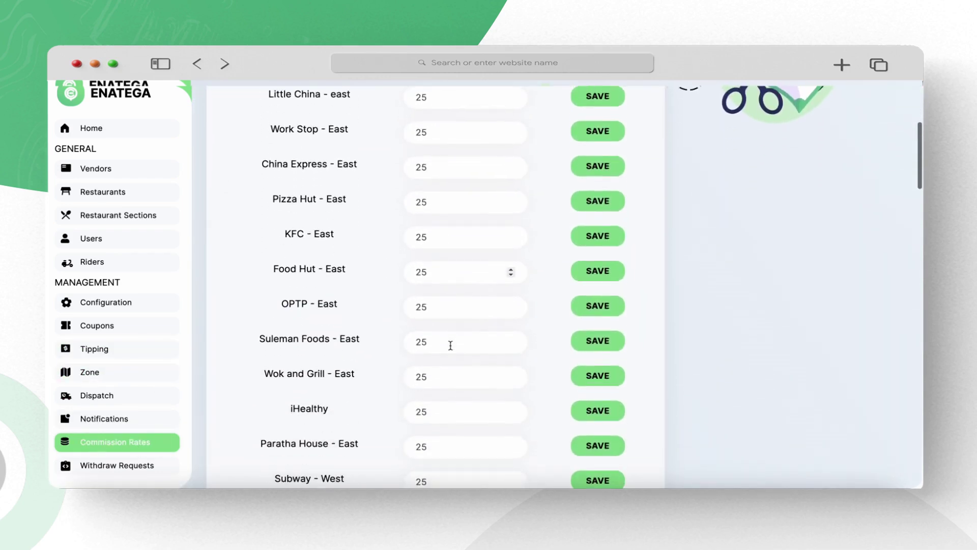
scroll(450, 345, "down", 6)
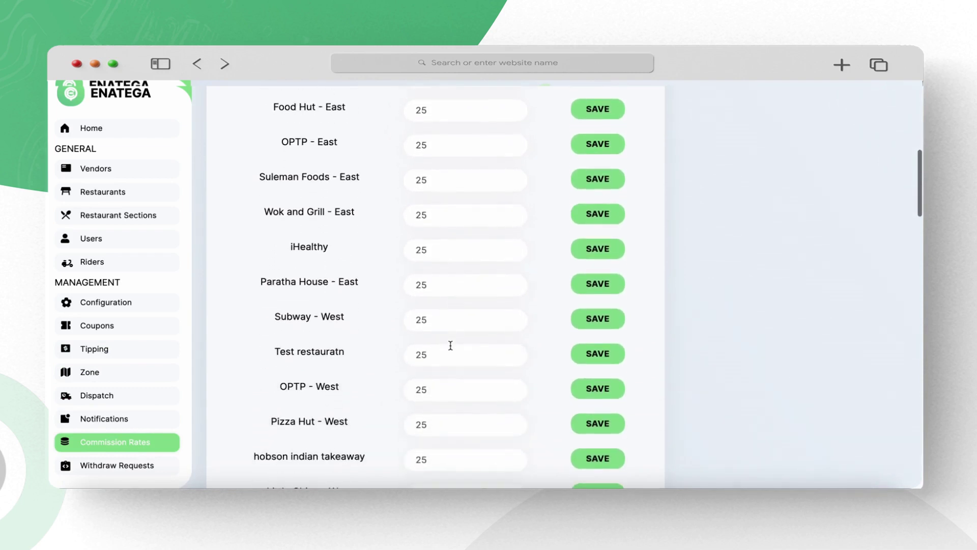
scroll(451, 345, "down", 6)
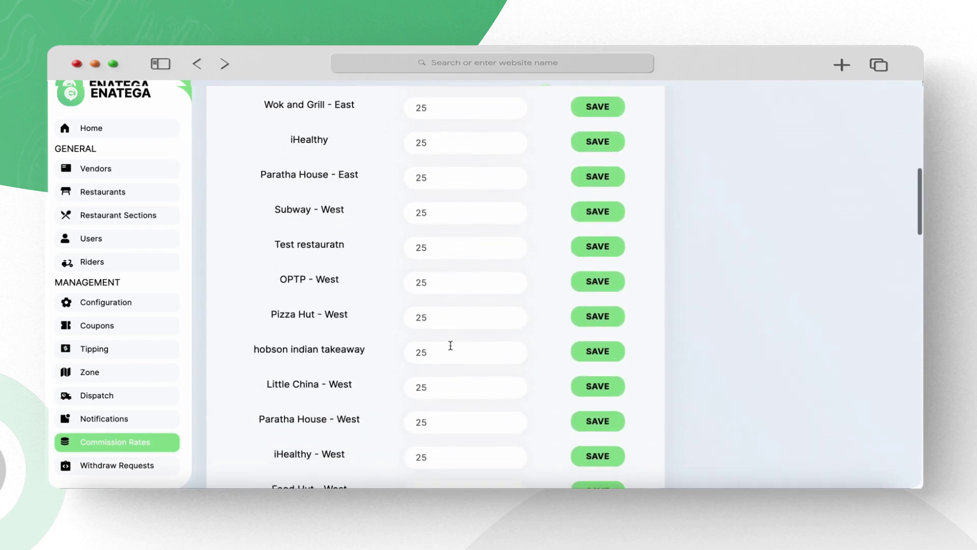
scroll(451, 345, "down", 2)
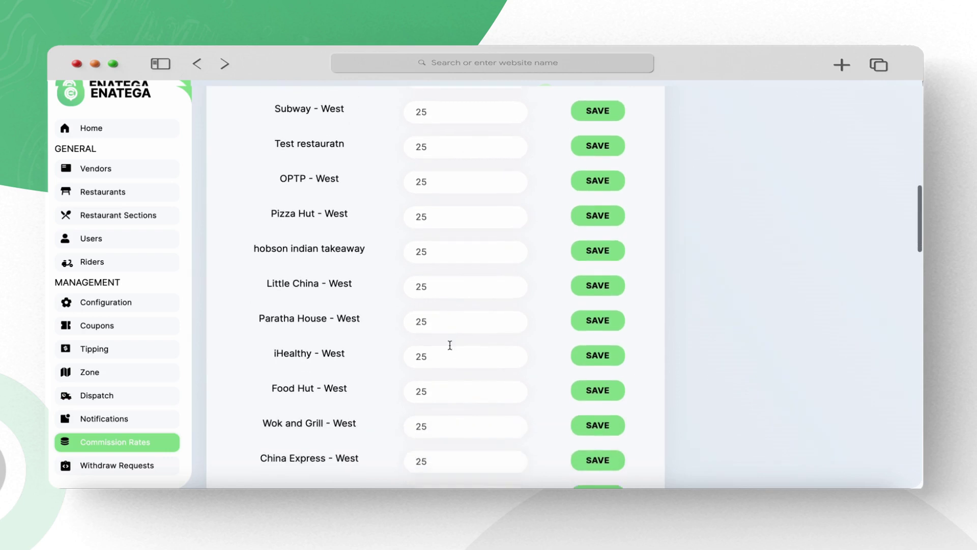
scroll(451, 345, "down", 3)
scroll(450, 345, "down", 6)
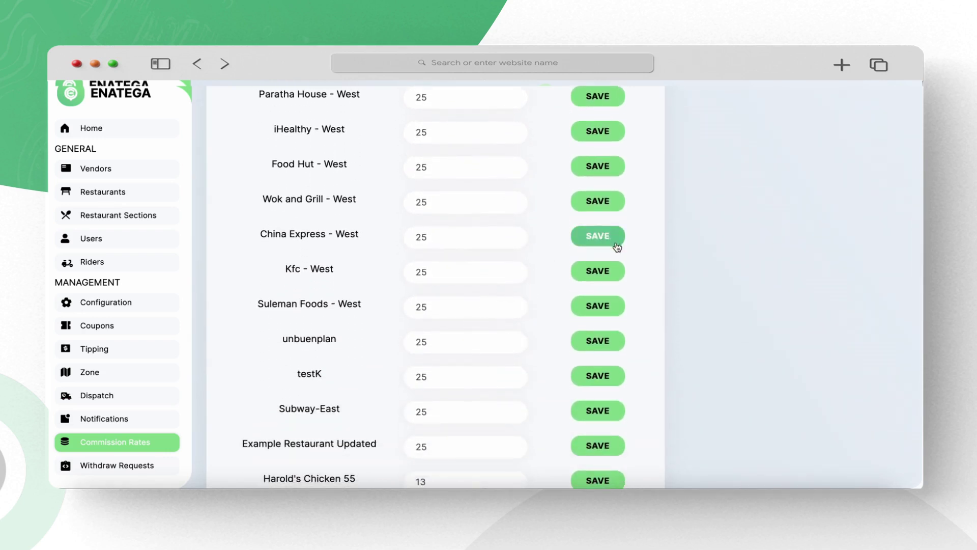
scroll(468, 239, "down", 4)
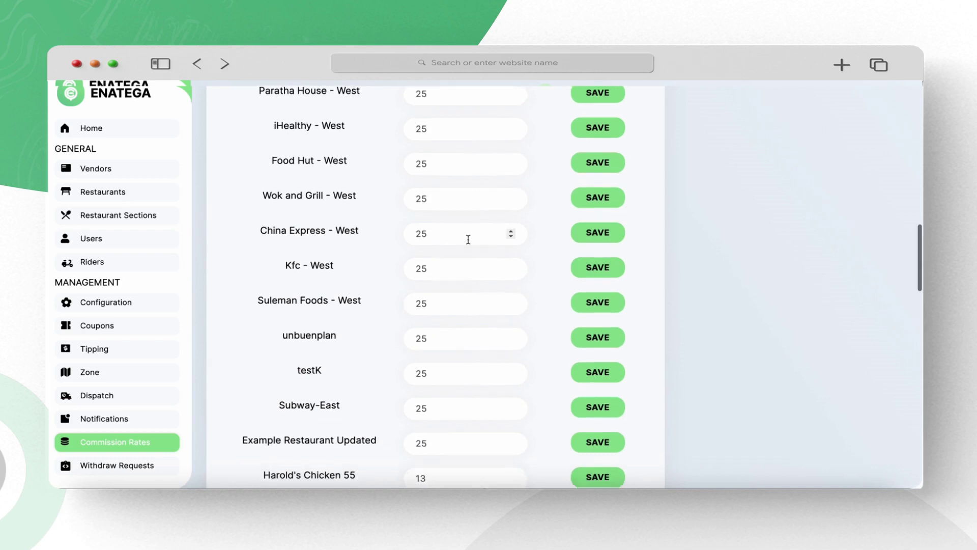
scroll(469, 239, "down", 3)
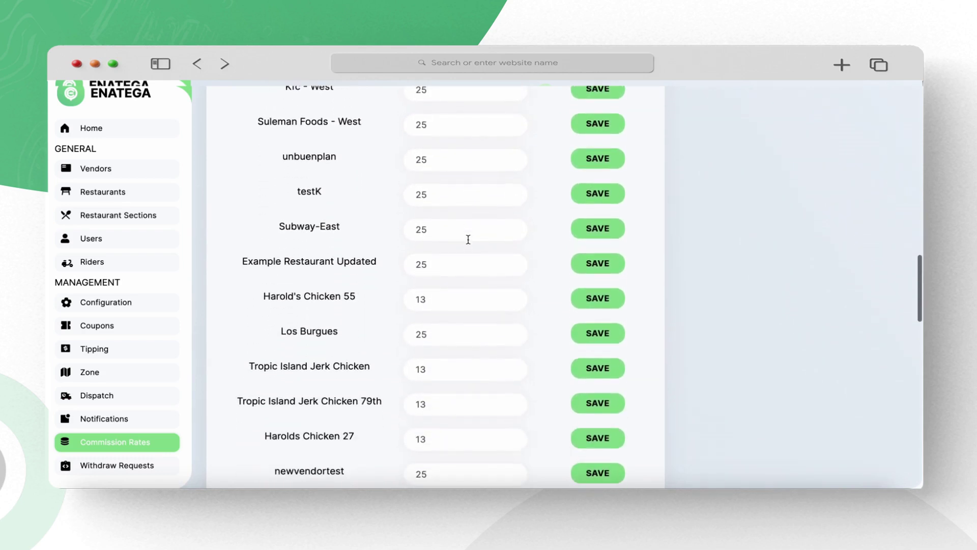
scroll(468, 239, "down", 3)
scroll(468, 239, "down", 3)
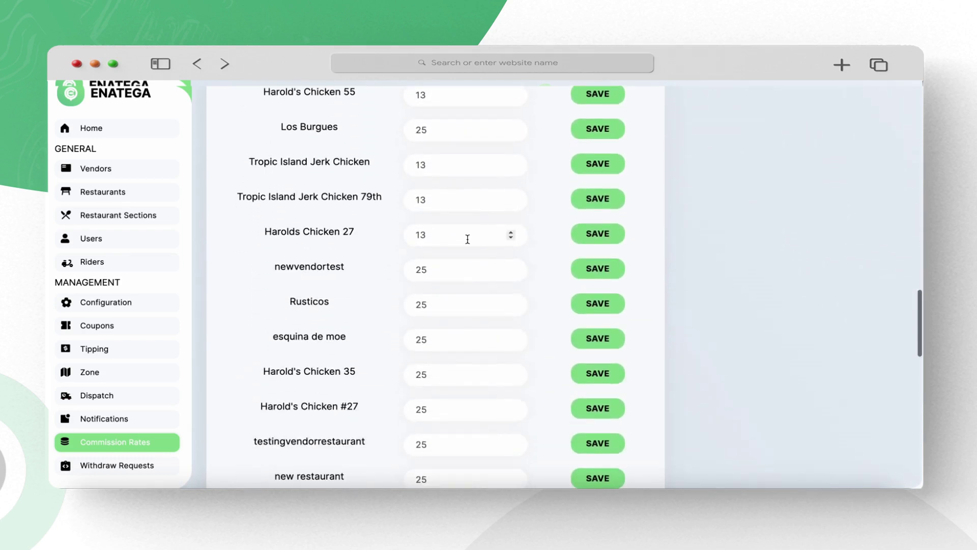
scroll(468, 239, "down", 5)
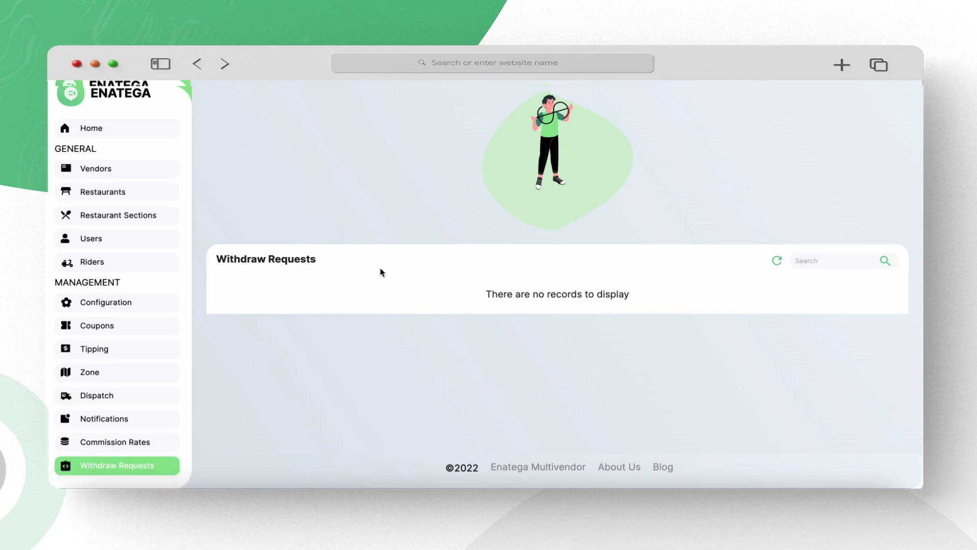
- Refresh the empty withdrawal requests list and focus its Search box
left_click(777, 261)
left_click(813, 261)
key("super+shift+5")
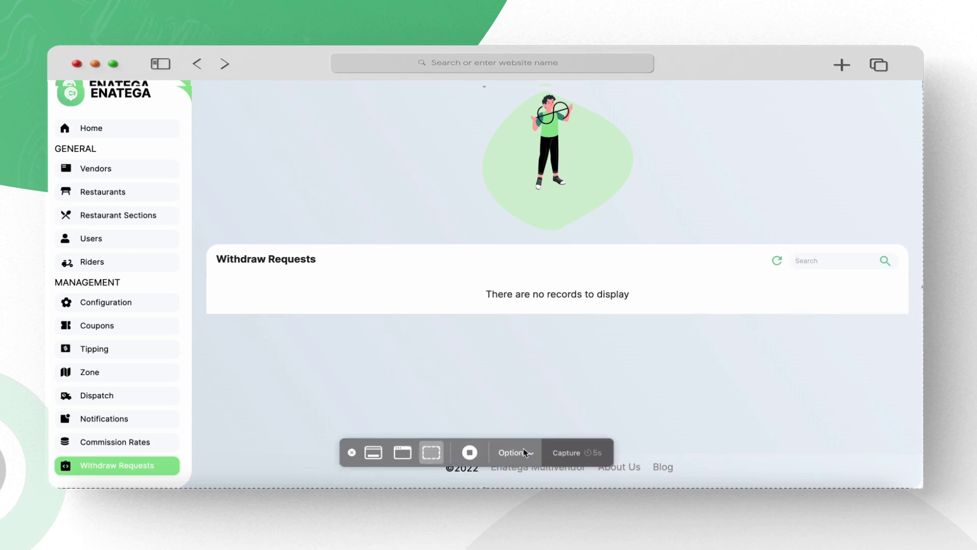